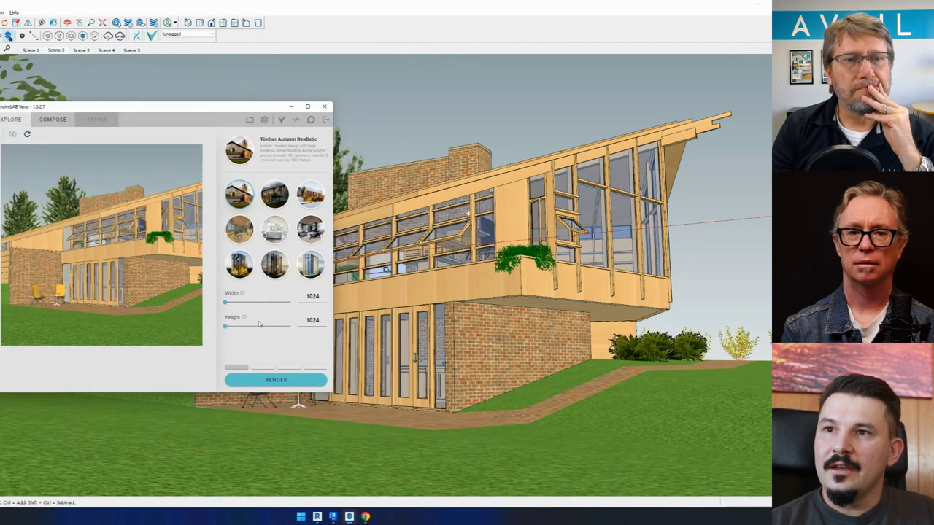
# Step: Set the render width to 1792 and move and enlarge the Veras window for a larger preview
pyautogui.moveTo(226, 303); pyautogui.dragTo(255, 303)
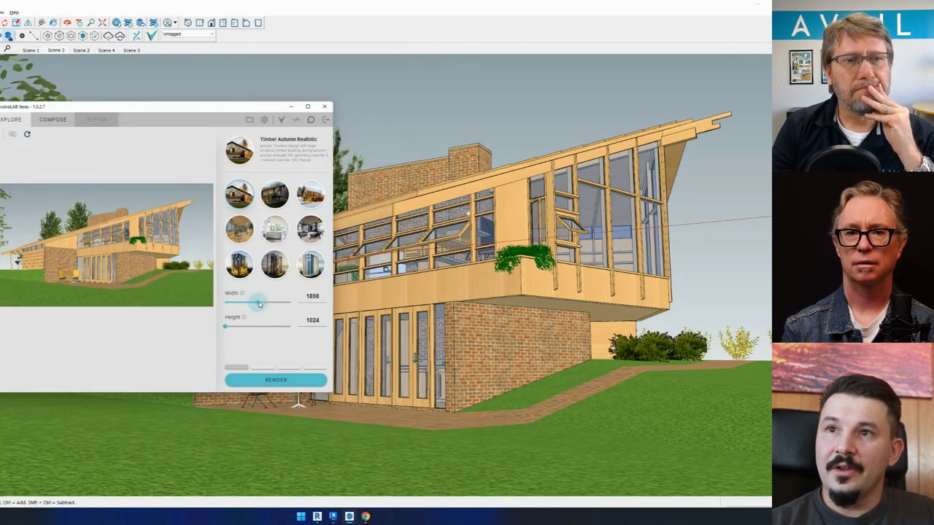
pyautogui.moveTo(203, 110); pyautogui.dragTo(121, 67)
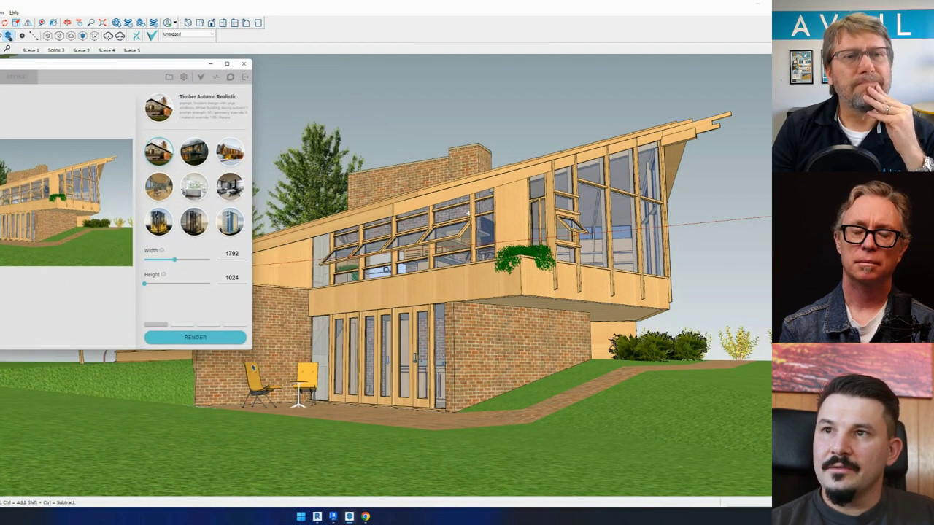
pyautogui.moveTo(251, 350); pyautogui.dragTo(463, 398)
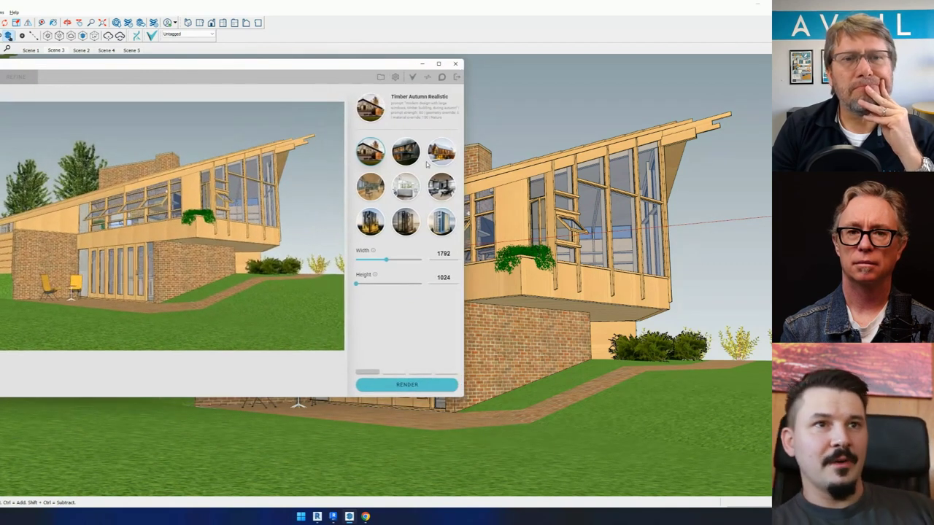
# Step: Render the house view with the Winter Cabin Creative preset
pyautogui.click(403, 149)
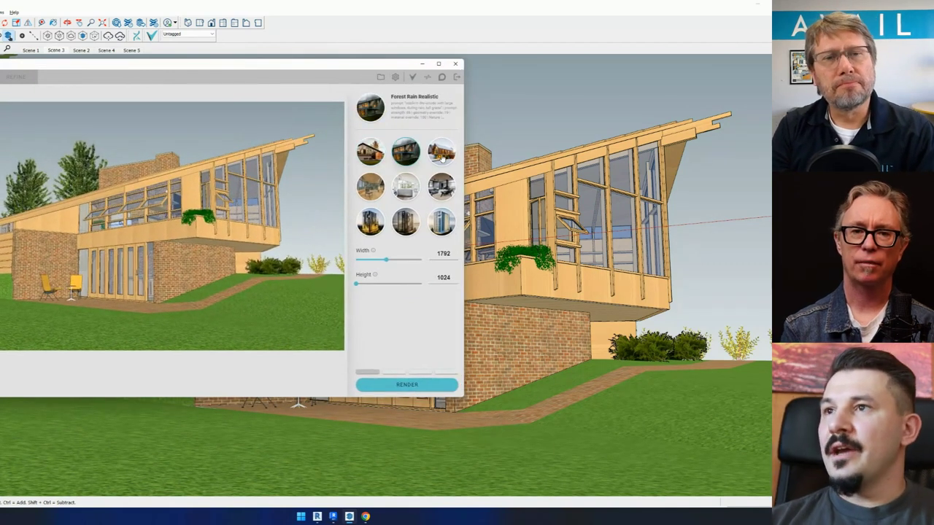
pyautogui.click(441, 151)
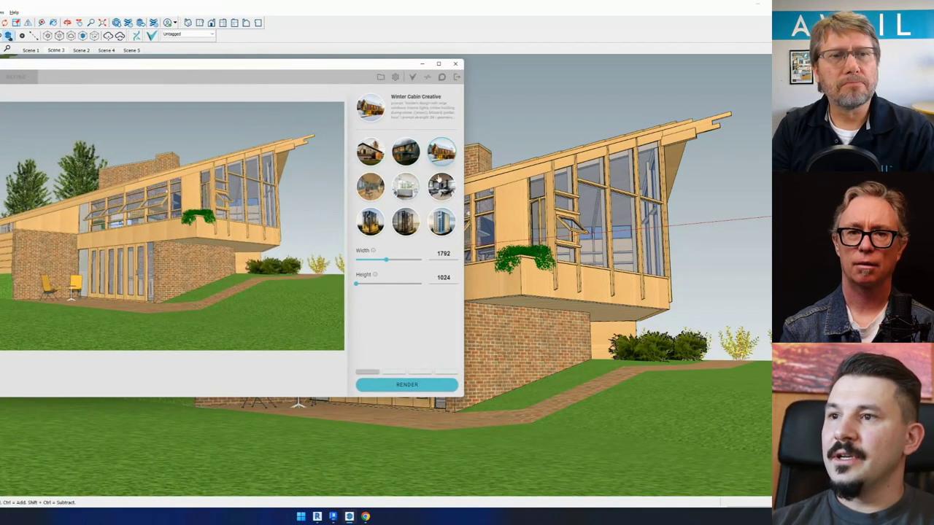
pyautogui.click(394, 385)
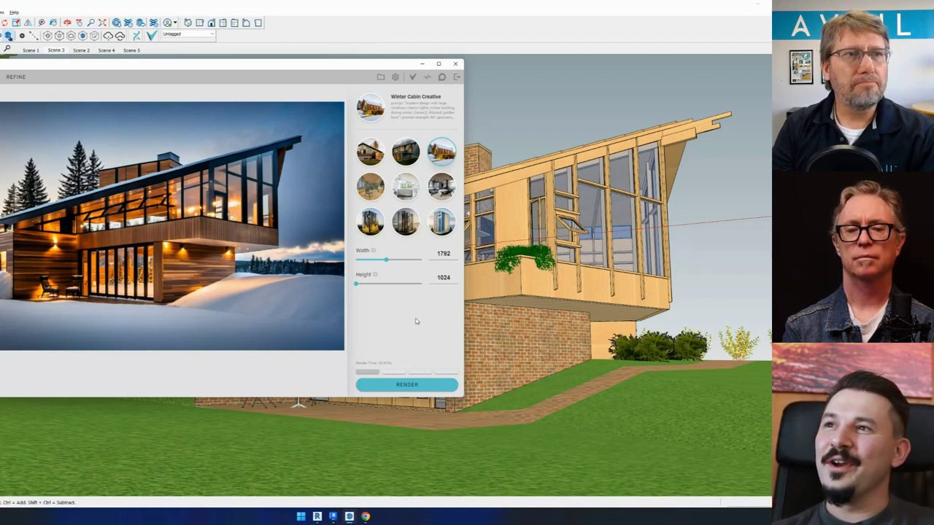
# Step: Queue further renders of the view using the Forest Rain Realistic, Timber Autumn Realistic, Parametric Ext Massing and Concept Render Creative presets
pyautogui.click(407, 154)
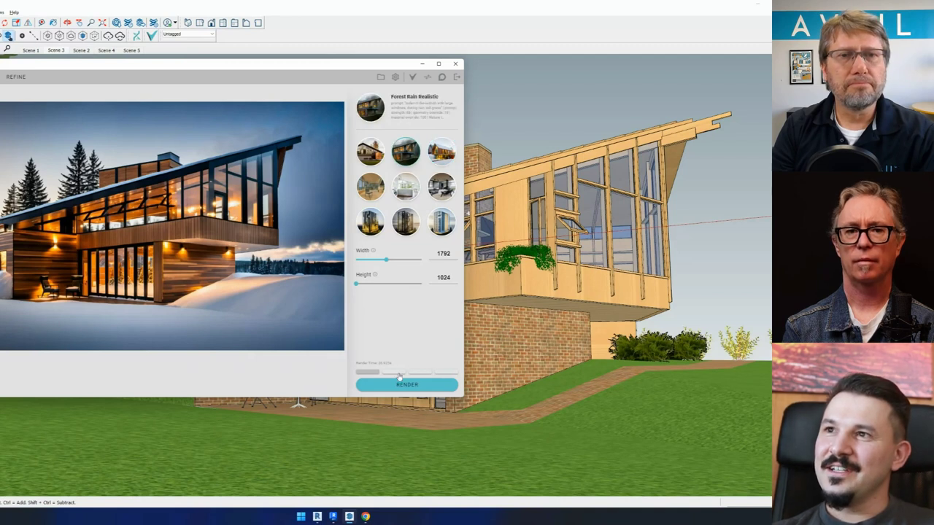
pyautogui.click(398, 385)
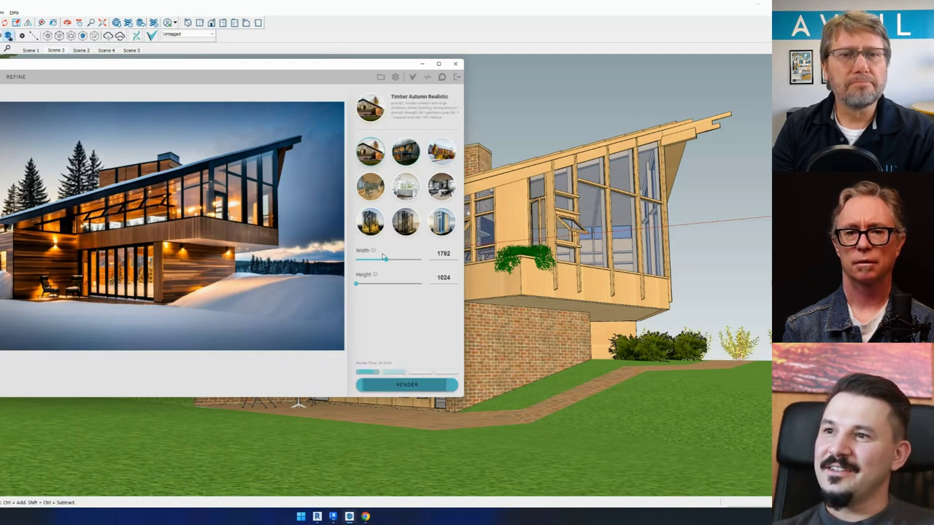
pyautogui.click(370, 221)
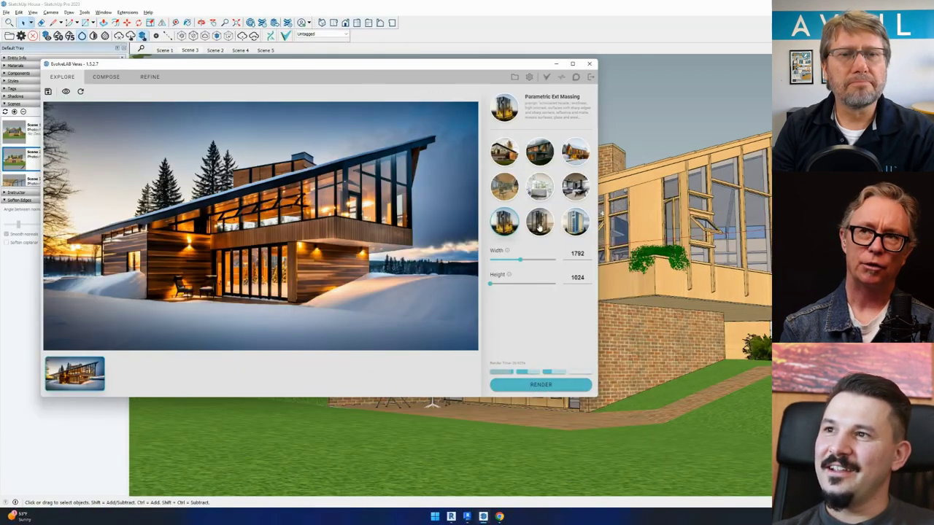
pyautogui.click(405, 221)
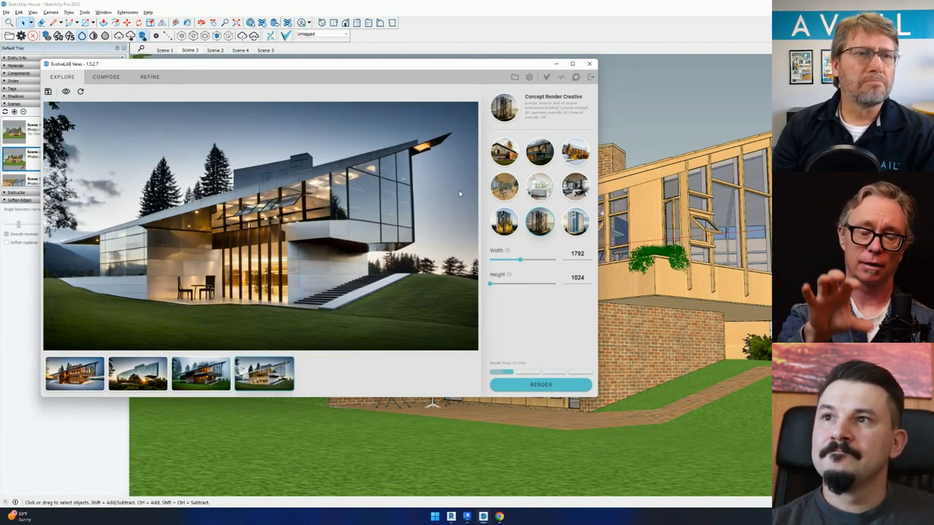
# Step: Switch the render engine to Version 6 (beta) in the settings
pyautogui.click(529, 77)
pyautogui.click(389, 174)
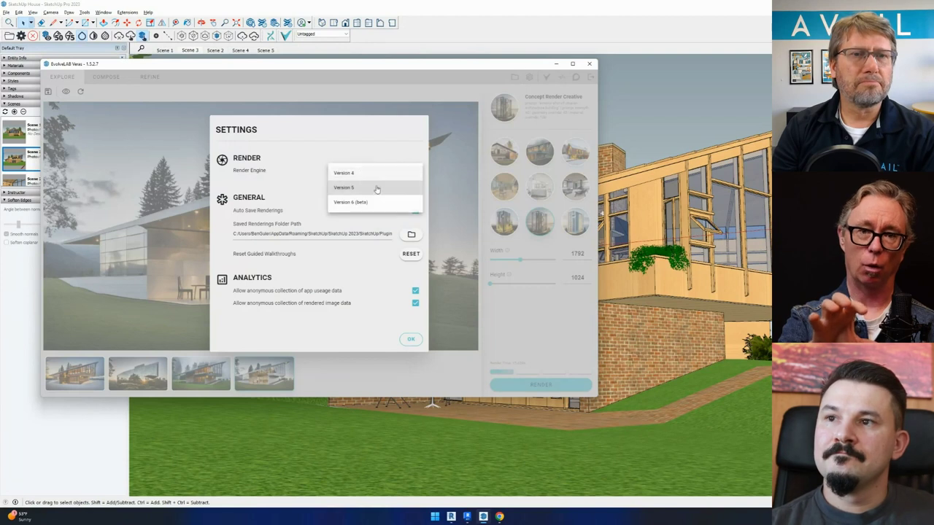
pyautogui.click(360, 204)
pyautogui.click(411, 338)
# Step: Render the view with the Timber Autumn Realistic, Forest Rain Realistic, Winter Cabin Creative and Concept Render Creative presets
pyautogui.click(509, 159)
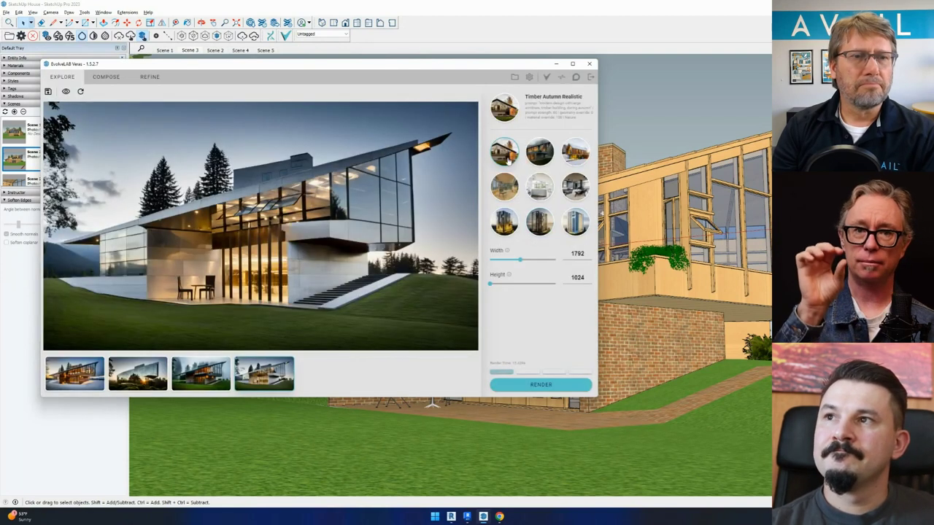
pyautogui.click(528, 384)
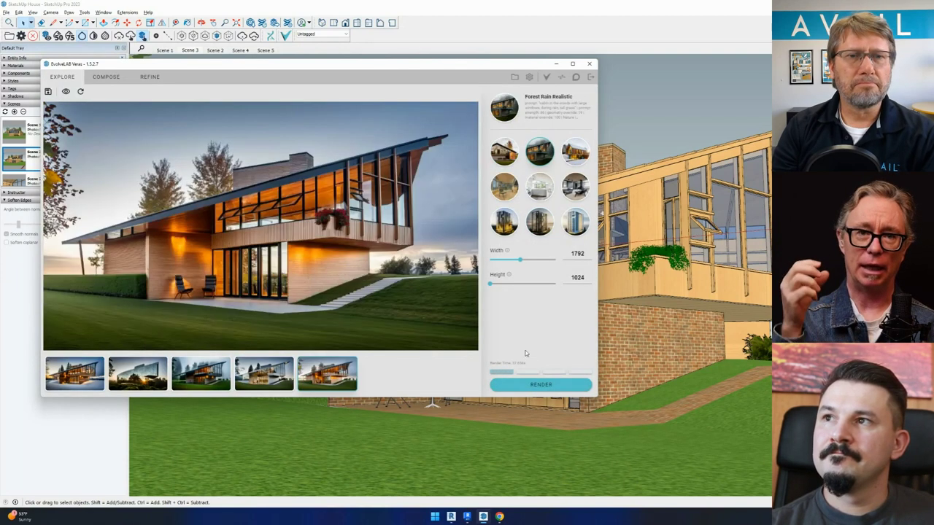
pyautogui.click(575, 152)
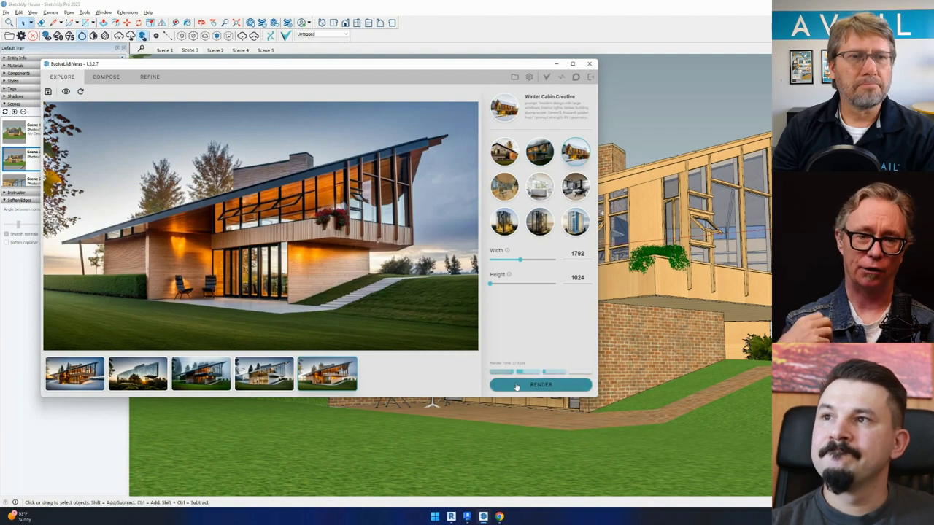
pyautogui.click(540, 222)
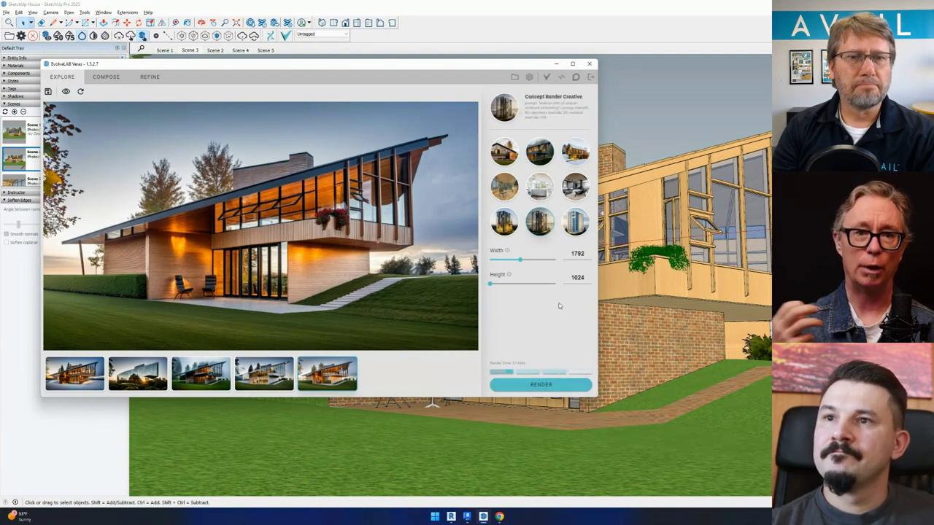
pyautogui.click(543, 386)
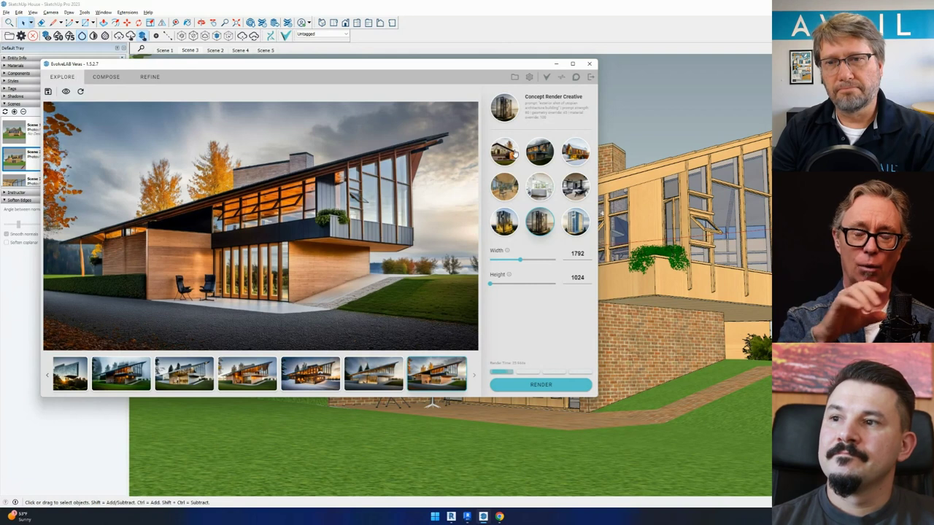
# Step: Generate additional render variations of the house with the Timber Autumn Realistic preset
pyautogui.click(509, 154)
pyautogui.click(582, 388)
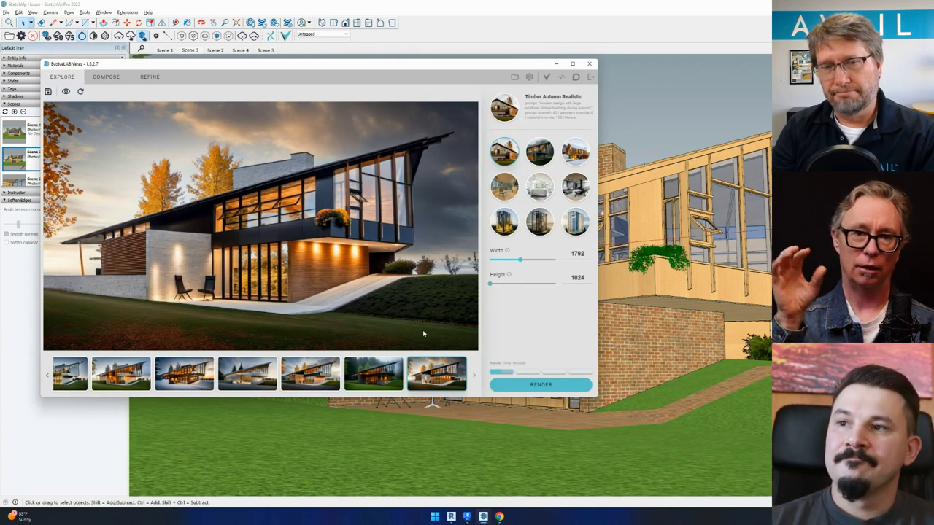
pyautogui.click(529, 387)
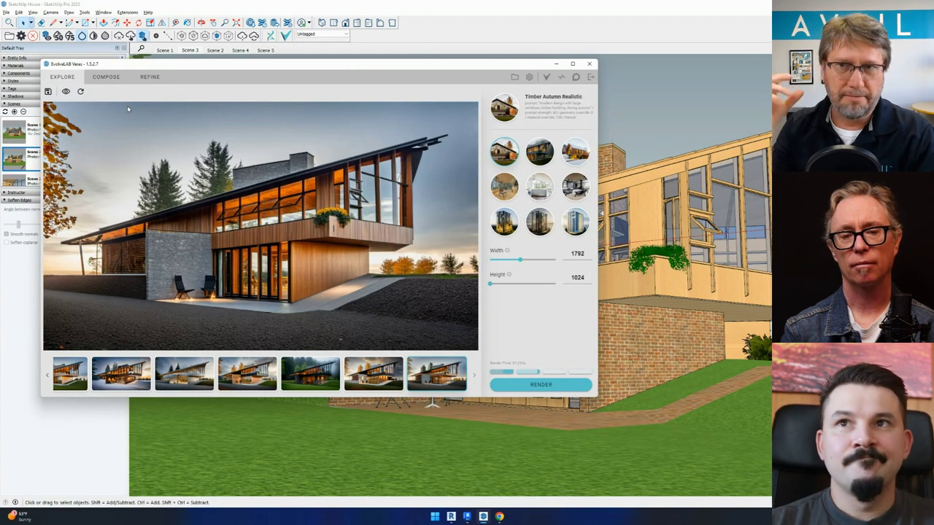
# Step: Enlarge and reposition the Veras window, and toggle the visibility of the render in the preview
pyautogui.moveTo(218, 69); pyautogui.dragTo(218, 65)
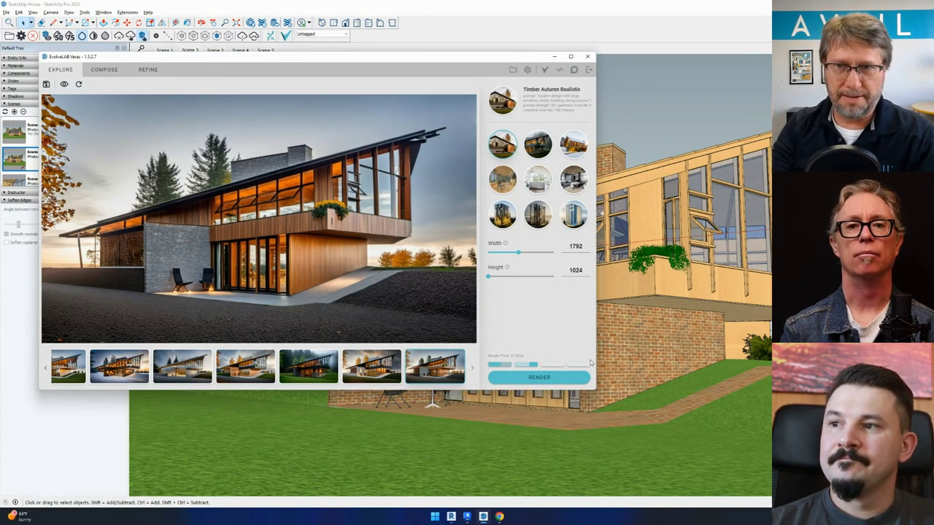
pyautogui.doubleClick(218, 67)
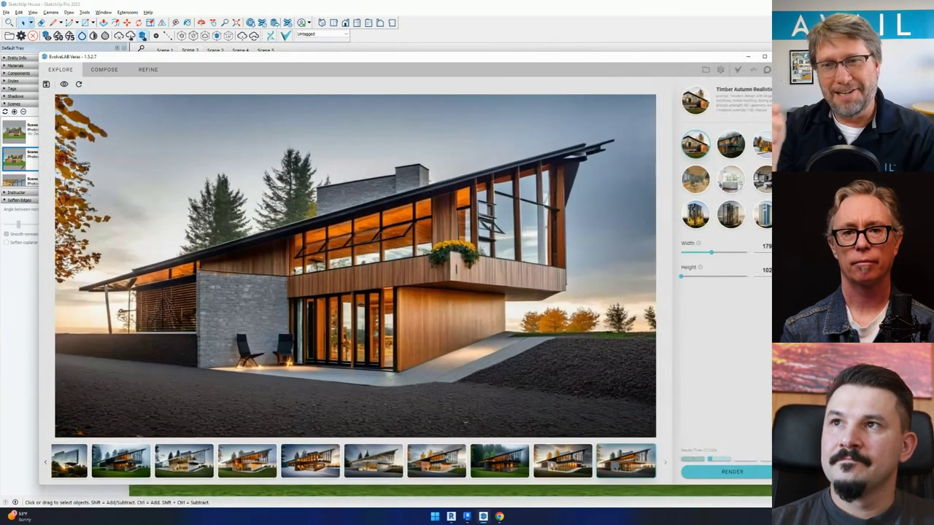
pyautogui.moveTo(532, 72); pyautogui.dragTo(537, 42)
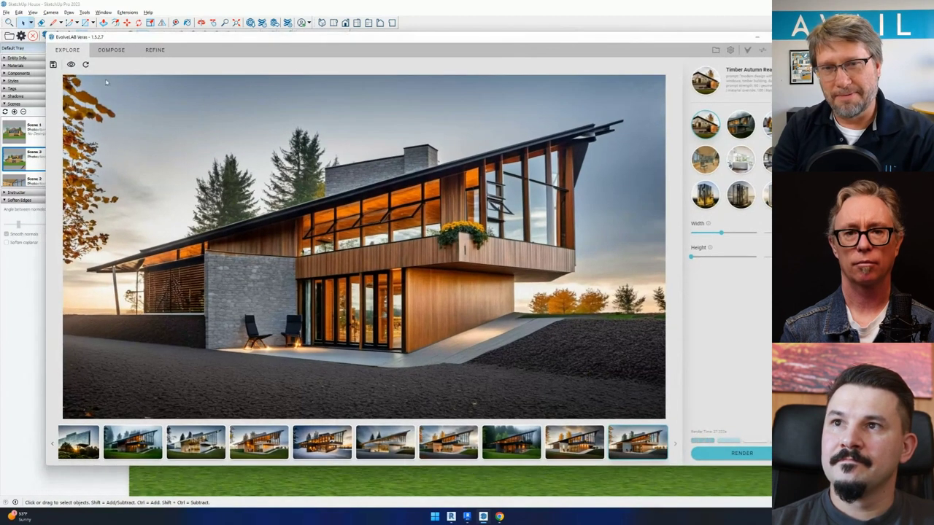
pyautogui.click(70, 66)
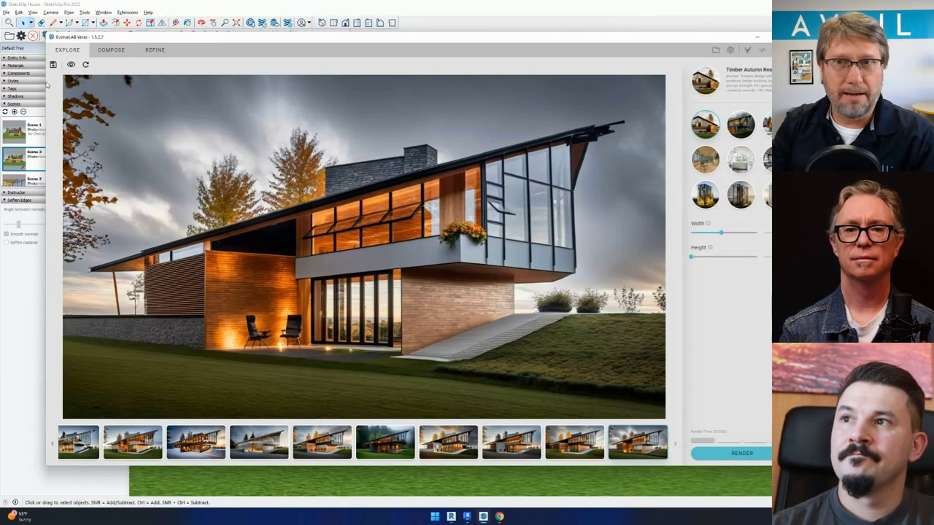
# Step: Show the Compose settings and compare the recent autumn render variations of the house one by one
pyautogui.click(111, 50)
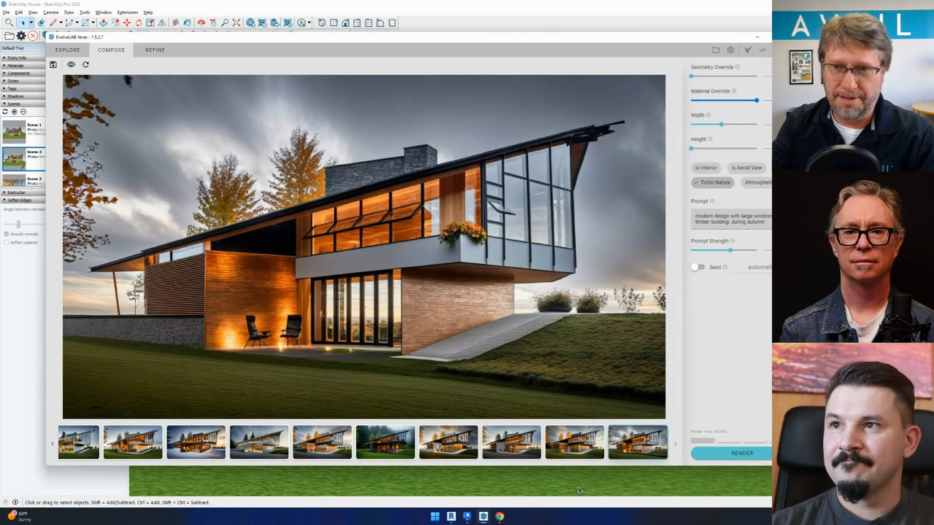
pyautogui.click(575, 451)
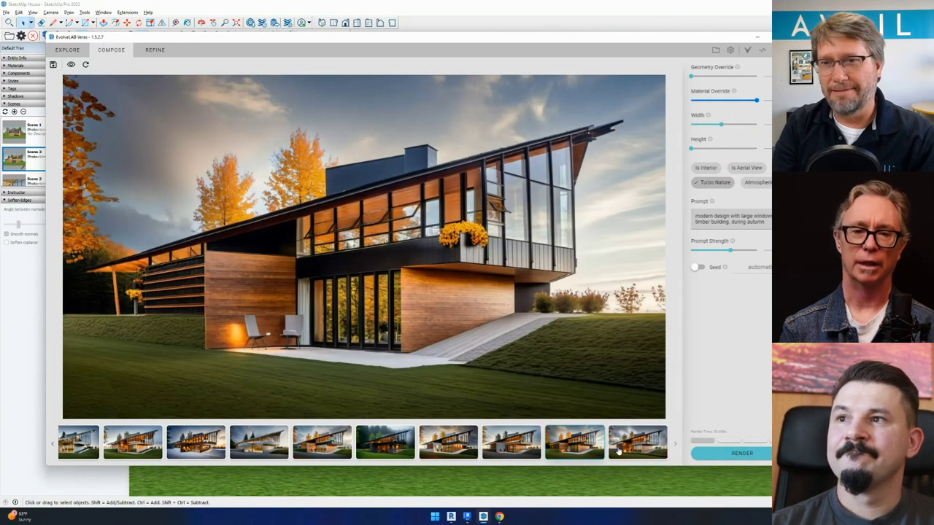
pyautogui.click(619, 452)
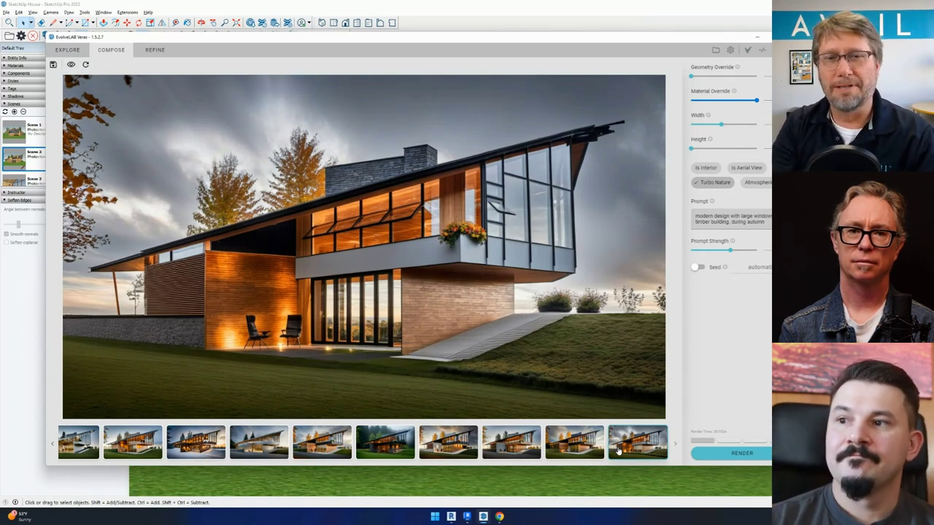
pyautogui.click(559, 444)
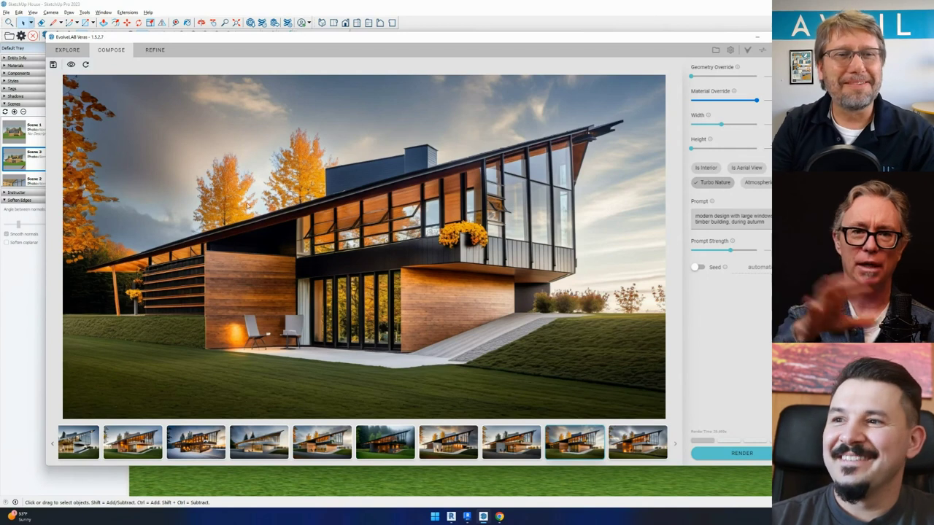
pyautogui.click(621, 443)
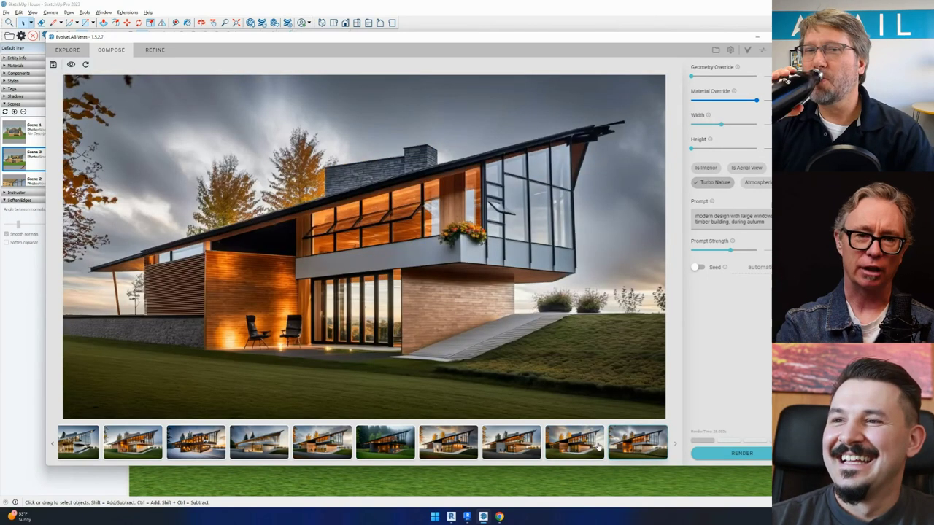
pyautogui.click(583, 444)
pyautogui.click(511, 443)
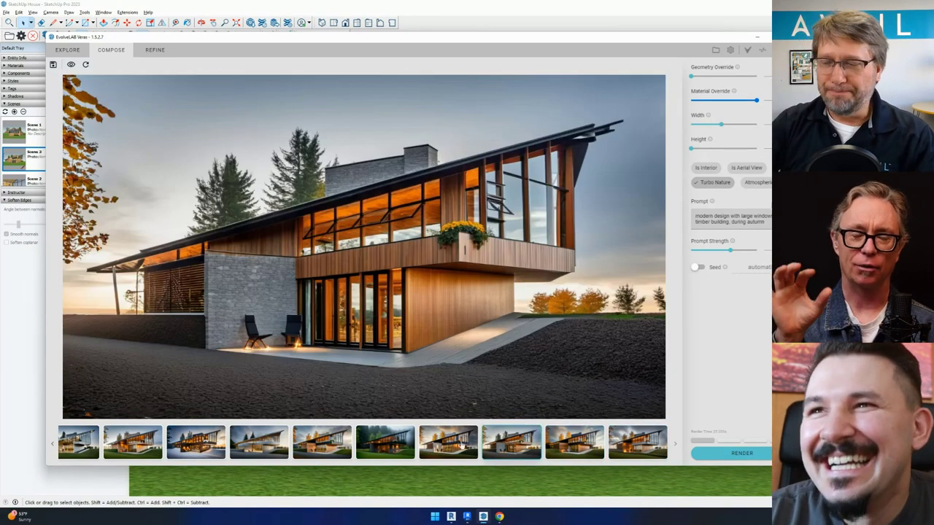
pyautogui.click(448, 443)
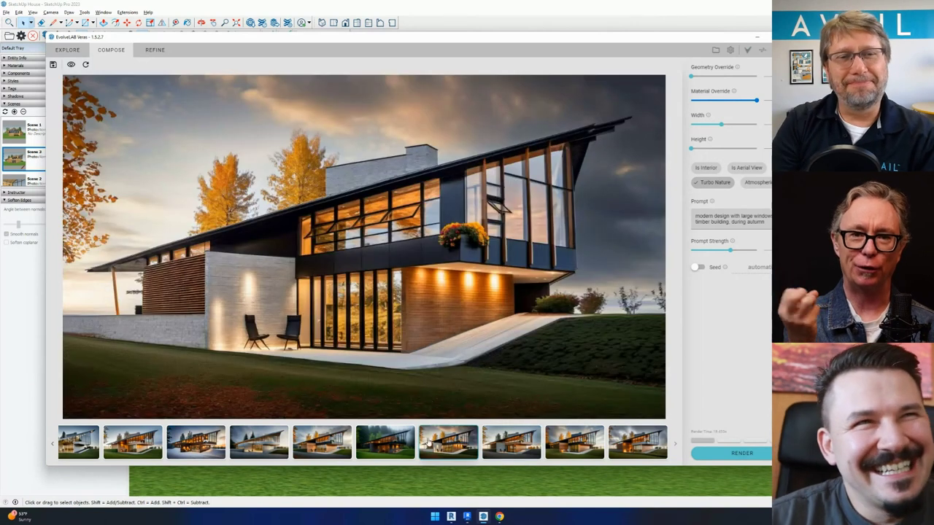
# Step: Load the settings of the rainy forest cabin render and lower its prompt strength
pyautogui.click(375, 441)
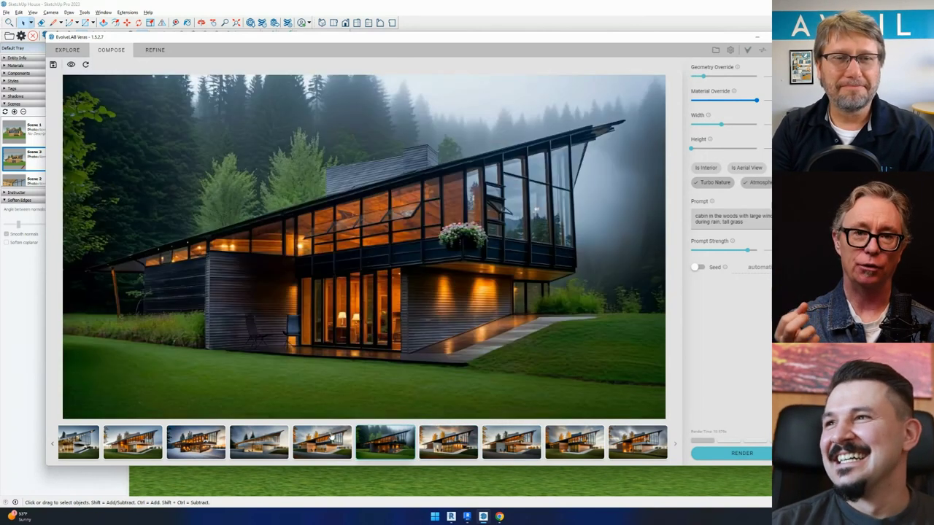
pyautogui.moveTo(746, 255); pyautogui.dragTo(712, 251)
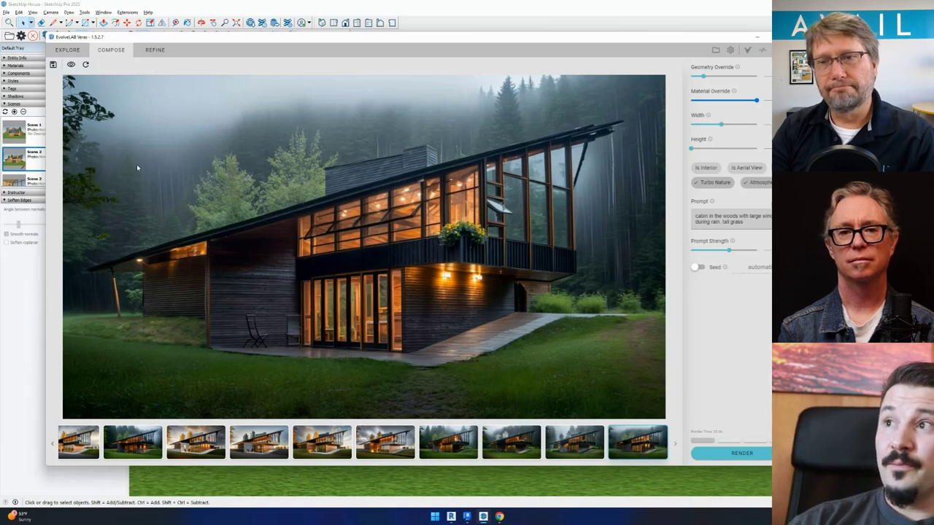
# Step: Bring up the autumn render with yellow trees in Compose and highlight its prompt text
pyautogui.click(67, 50)
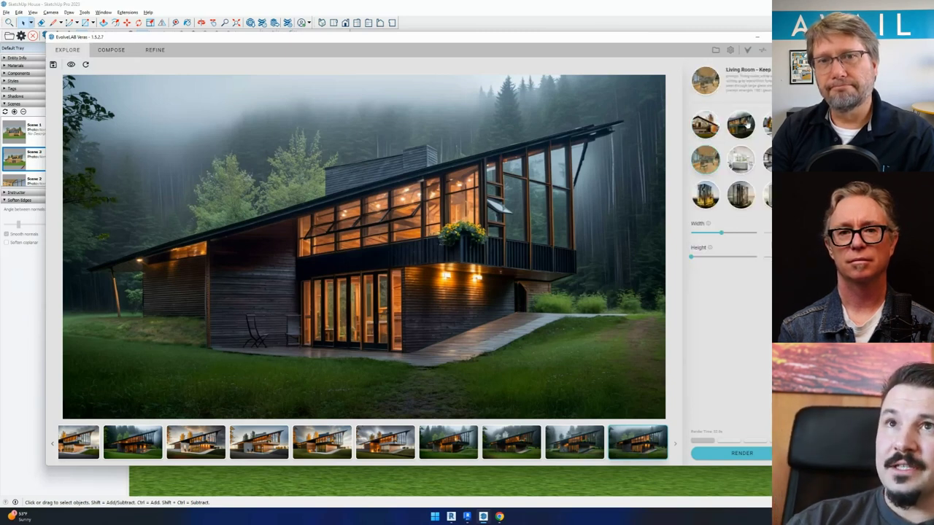
pyautogui.click(109, 50)
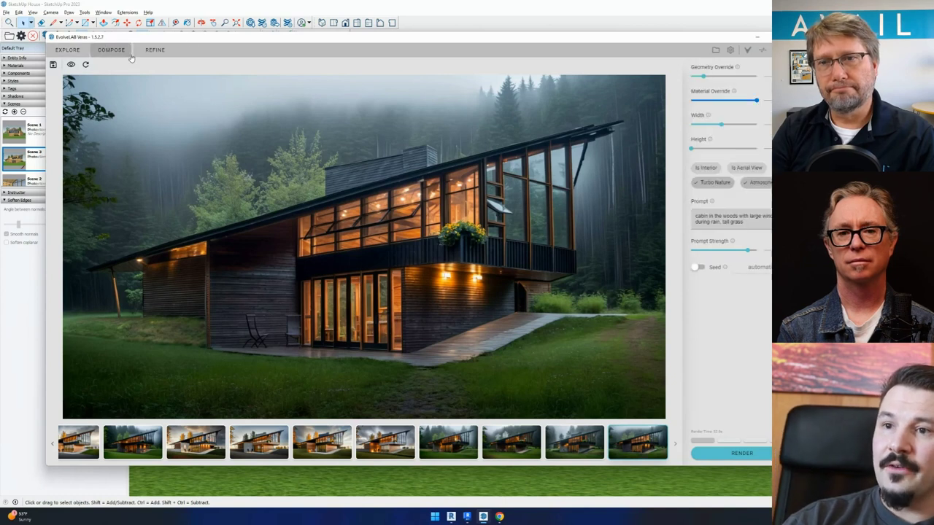
pyautogui.click(385, 440)
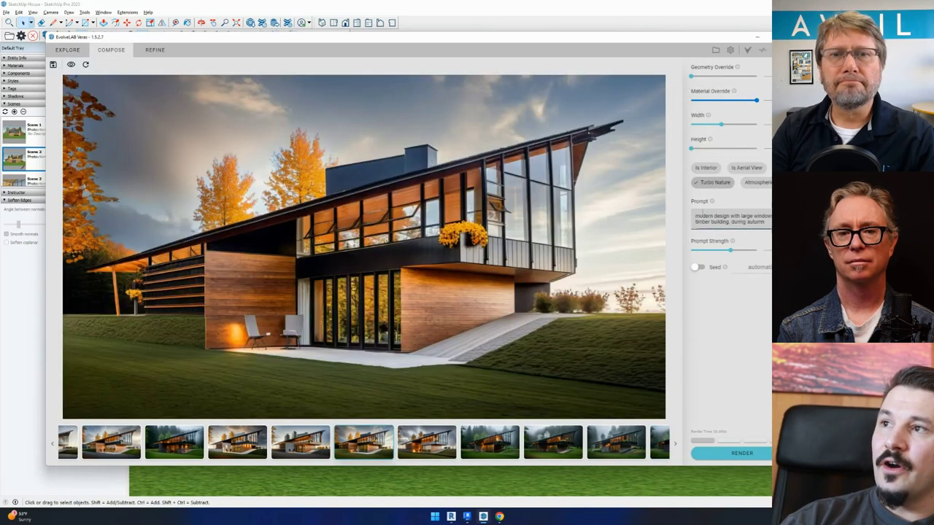
pyautogui.moveTo(702, 216); pyautogui.dragTo(770, 222)
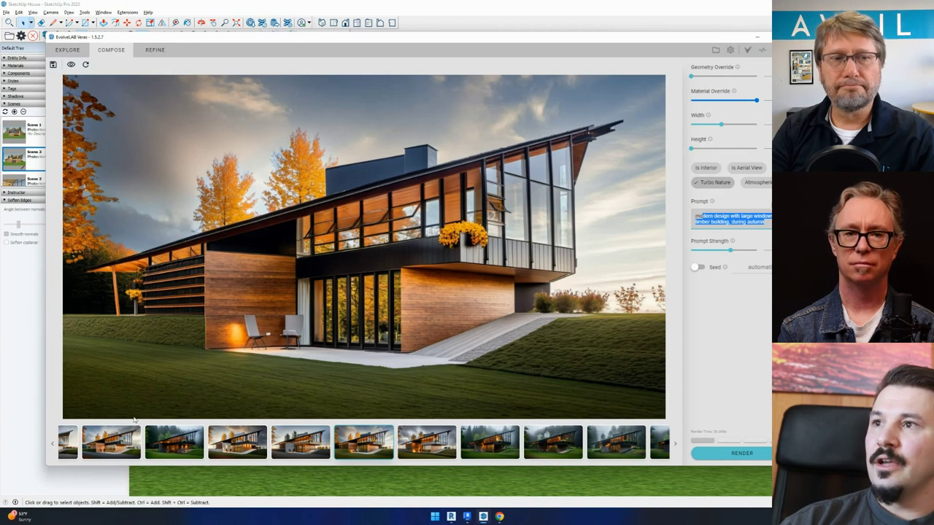
# Step: Load the settings of the autumn render with yellow trees, replace "timber" in its prompt with "monolithic concrete", and render
pyautogui.click(174, 442)
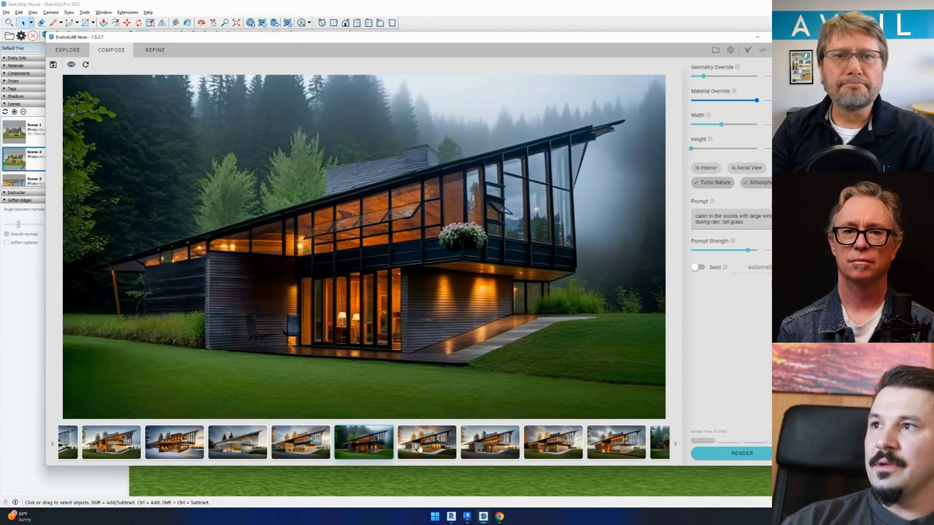
pyautogui.click(421, 448)
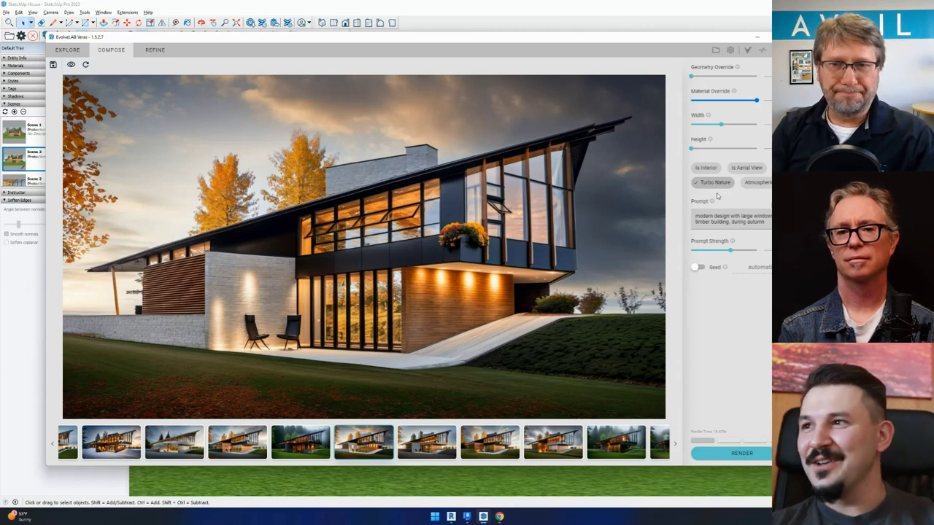
pyautogui.doubleClick(698, 222)
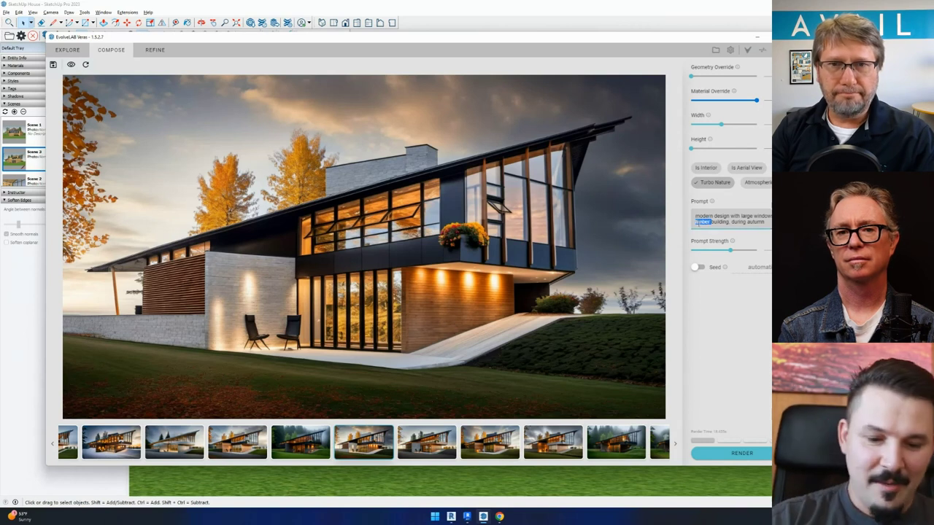
pyautogui.write('monolith')
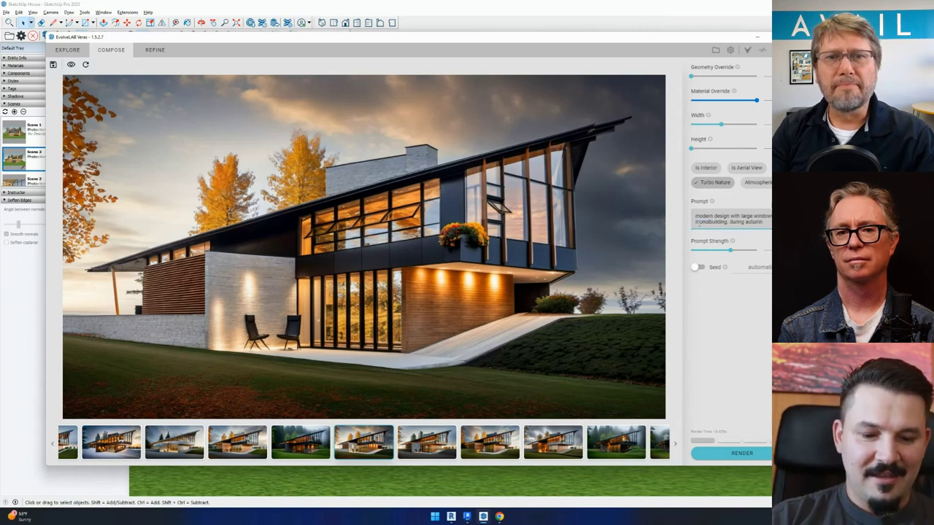
pyautogui.write('ic concrete')
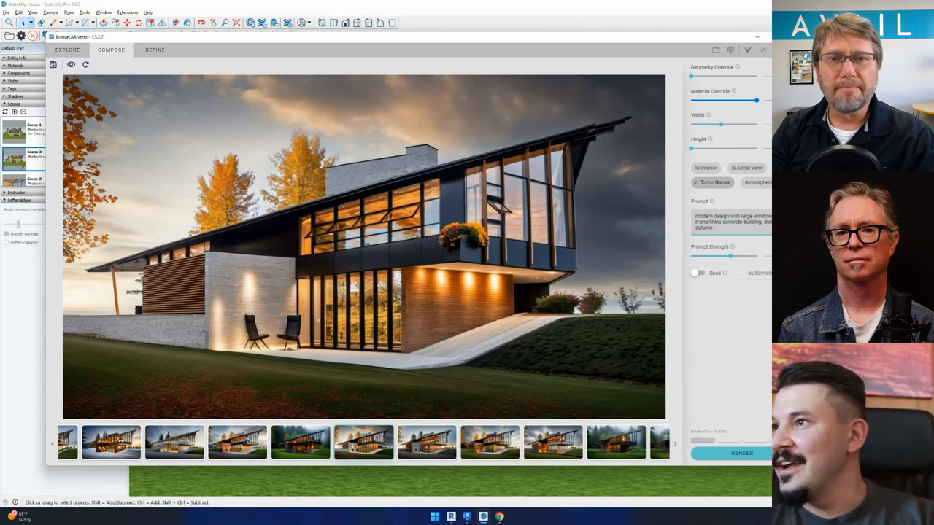
pyautogui.click(733, 454)
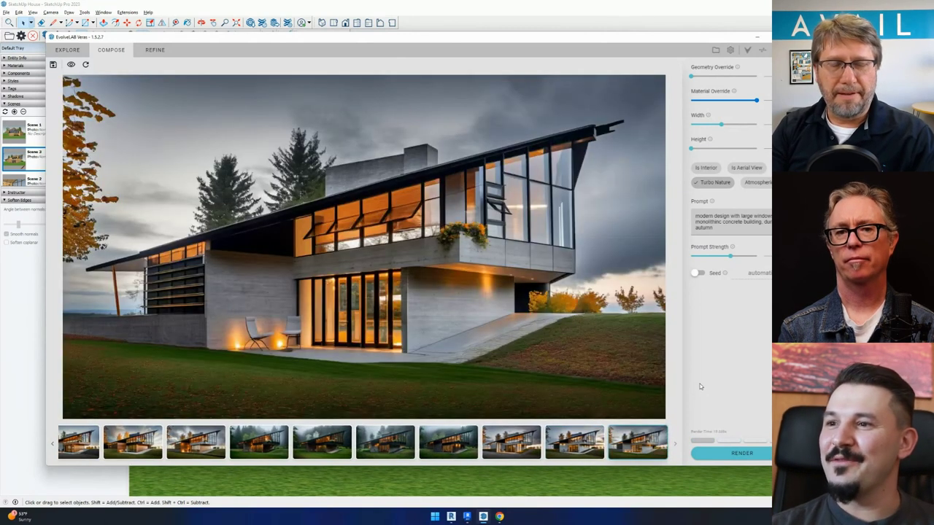
# Step: Compare the new monolithic concrete autumn renders of the house one by one
pyautogui.click(585, 440)
pyautogui.click(513, 444)
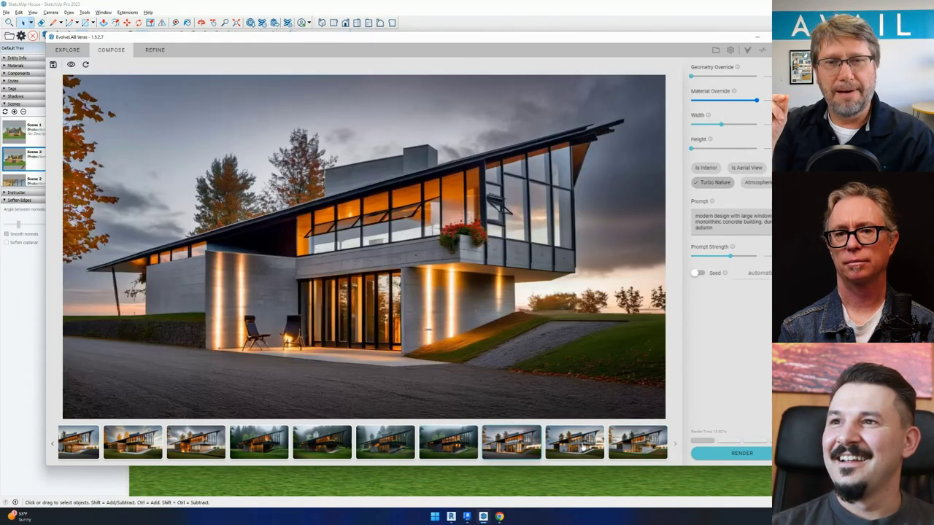
pyautogui.click(617, 447)
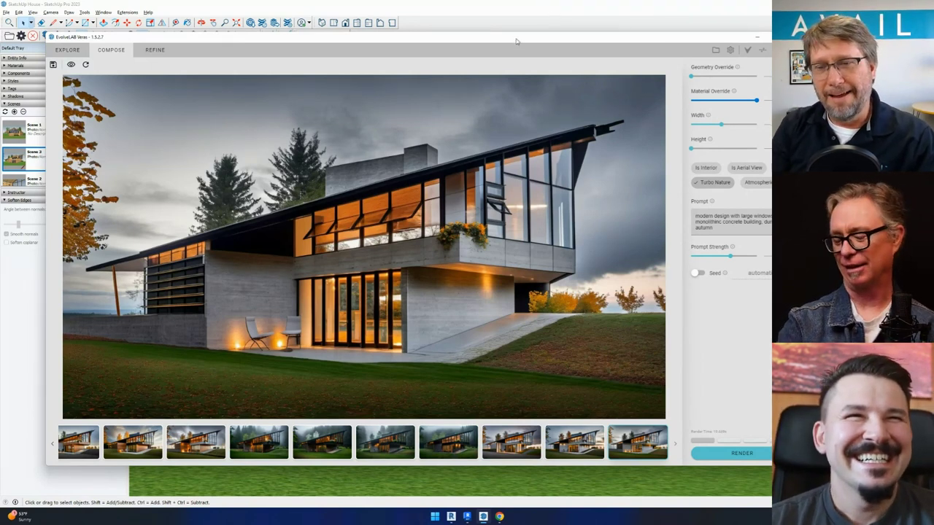
# Step: Recall the Scene 3 view of the model and toggle the concrete render's visibility in the Veras preview
pyautogui.moveTo(526, 40)
pyautogui.mouseDown()
pyautogui.moveTo(336, 122)
pyautogui.moveTo(4, 146)
pyautogui.mouseUp()
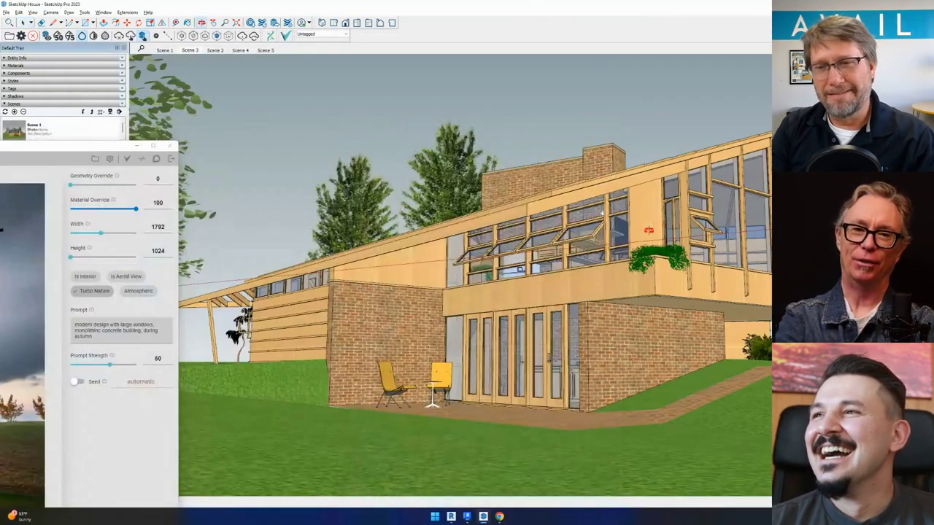
pyautogui.click(190, 49)
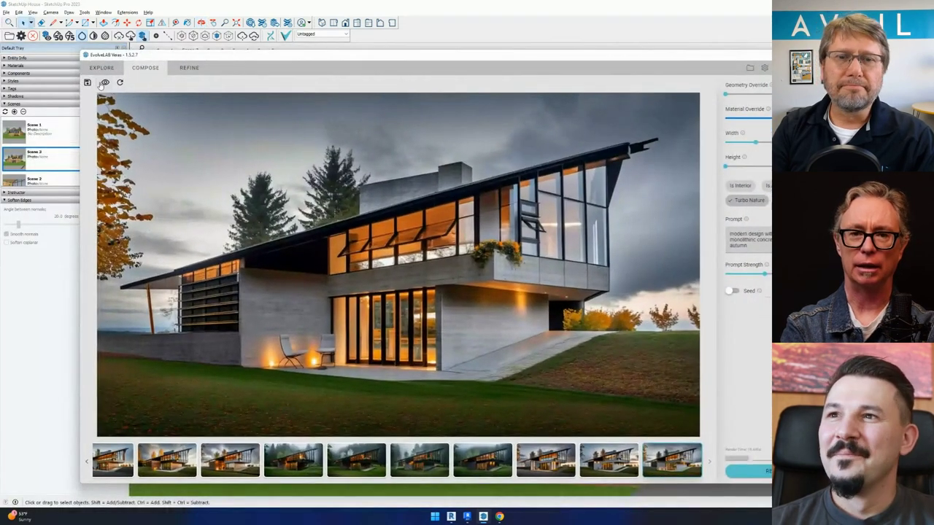
pyautogui.click(104, 82)
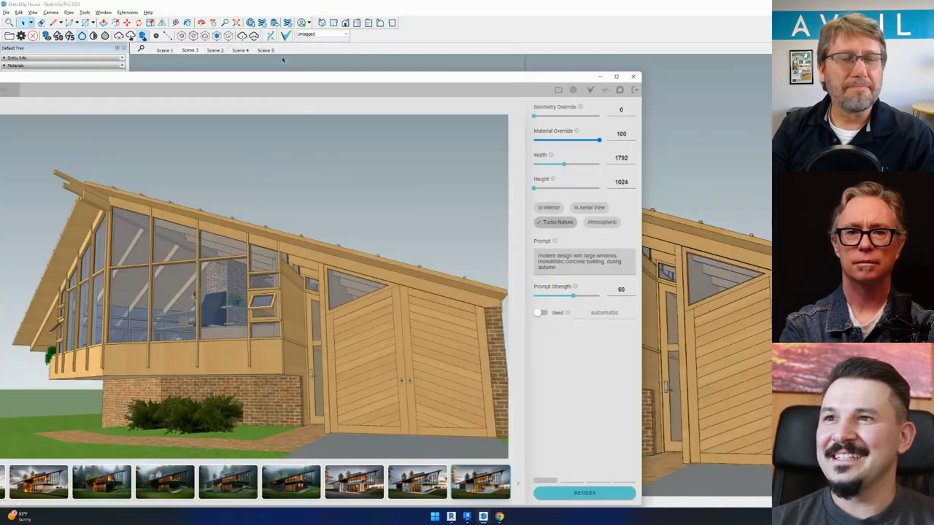
# Step: Move the Veras window aside and orbit the model to face the tall glazed gable and the double doors
pyautogui.moveTo(305, 72); pyautogui.dragTo(22, 72)
pyautogui.click(438, 219)
pyautogui.moveTo(438, 219)
pyautogui.mouseDown(button='middle')
pyautogui.moveTo(501, 214)
pyautogui.moveTo(426, 176)
pyautogui.mouseUp(button='middle')
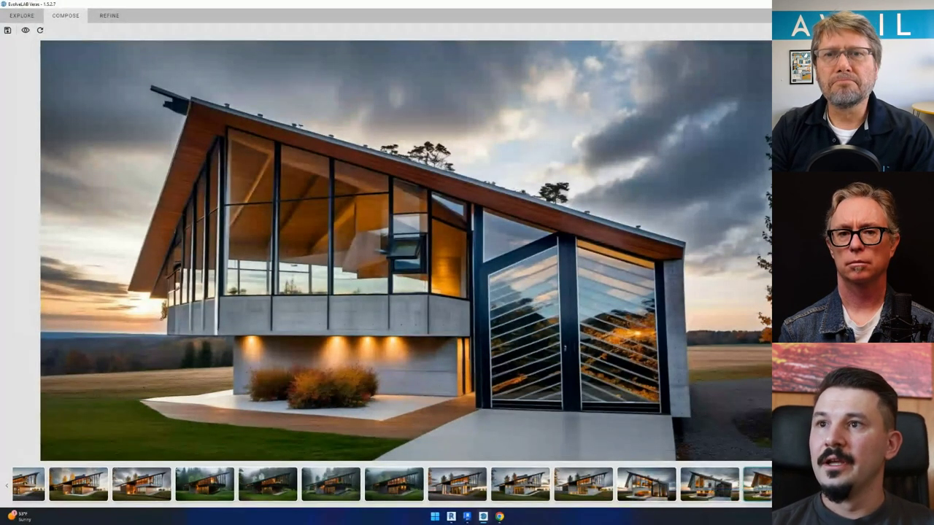
# Step: Uncover the SketchUp model and delete the two large diagonally boarded doors beside the glazed gable
pyautogui.press('super+Down')
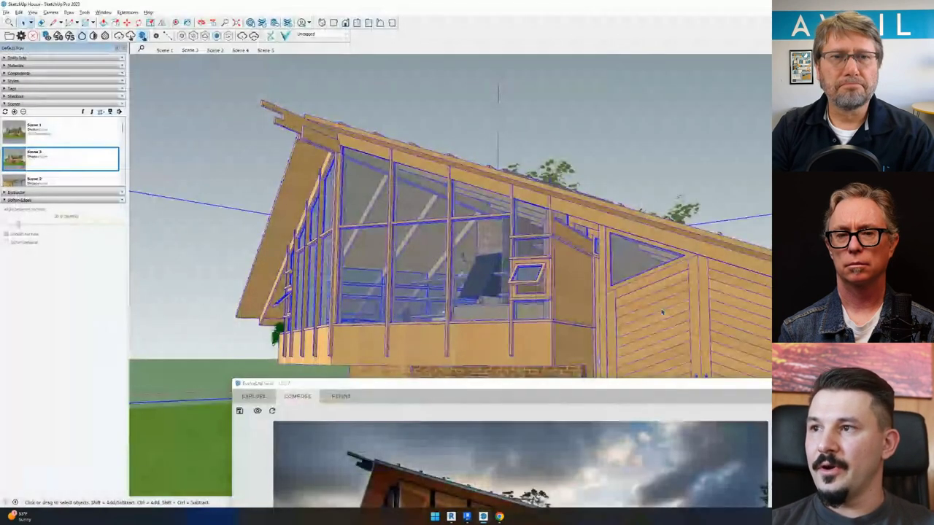
pyautogui.click(714, 257)
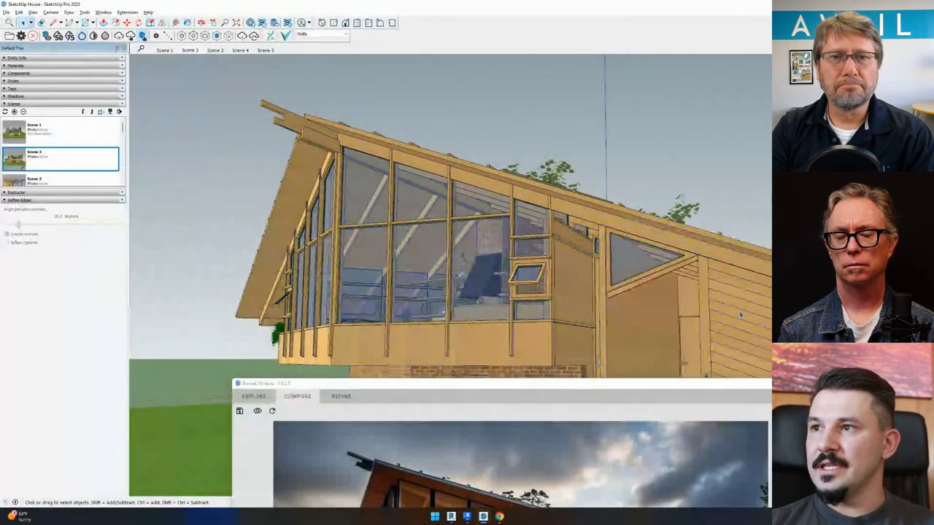
pyautogui.press('Delete')
pyautogui.click(642, 292)
pyautogui.press('Delete')
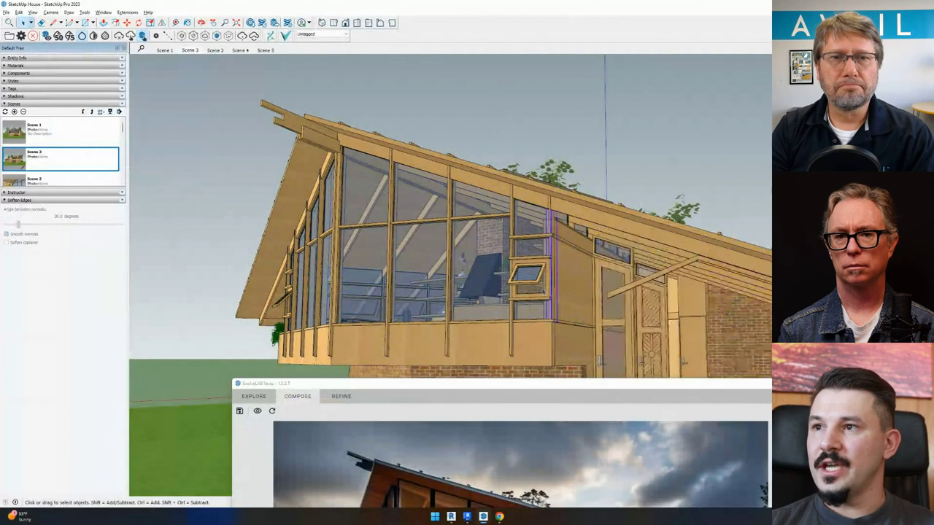
# Step: Delete the side wall panel next to the small awning window and the brick wall and remaining pieces behind the removed doors
pyautogui.click(581, 292)
pyautogui.press('Delete')
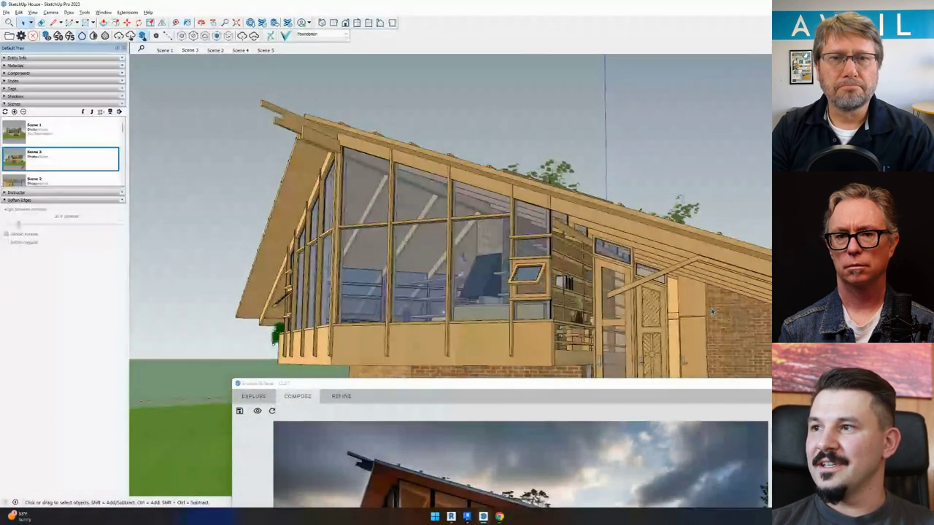
pyautogui.click(727, 310)
pyautogui.press('Delete')
pyautogui.click(744, 339)
pyautogui.press('Delete')
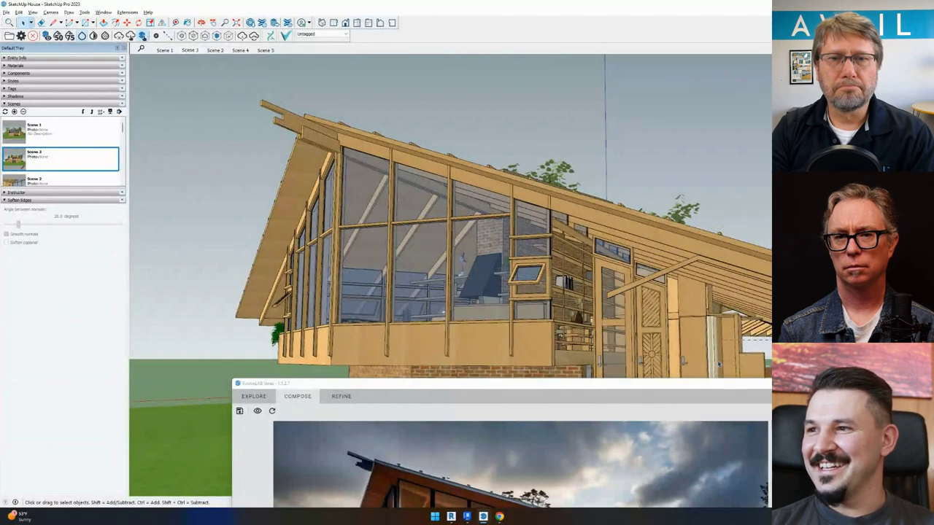
pyautogui.click(713, 347)
pyautogui.press('Delete')
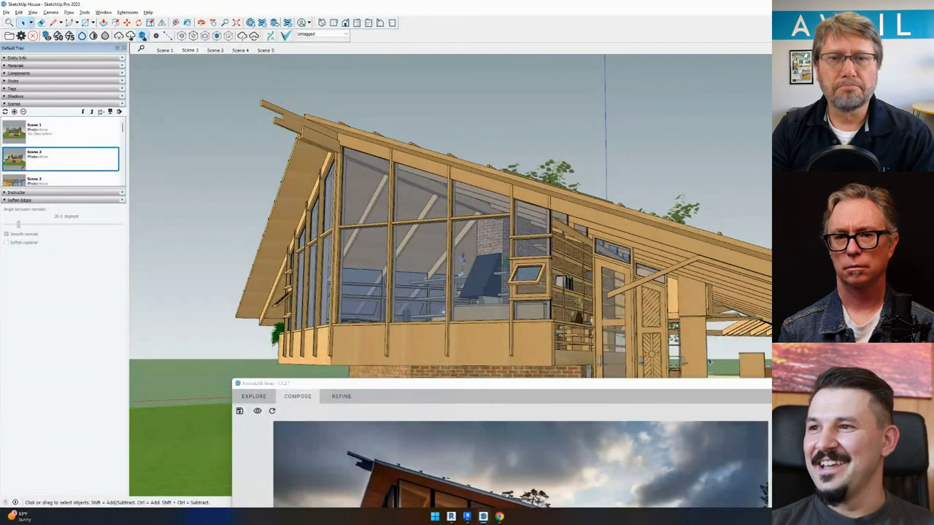
# Step: Maximize the Veras window again, refresh its model capture and toggle the render's visibility to check the edited view
pyautogui.moveTo(706, 384); pyautogui.dragTo(562, 3)
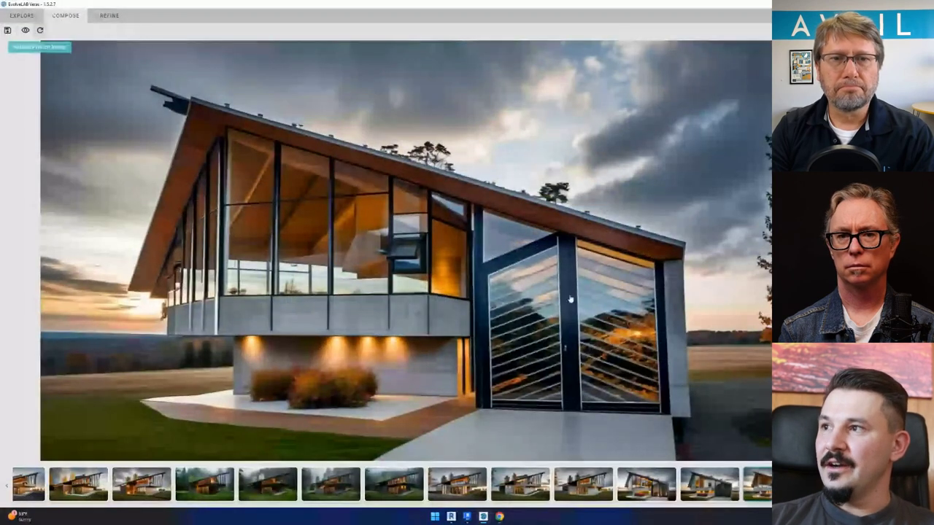
pyautogui.click(39, 30)
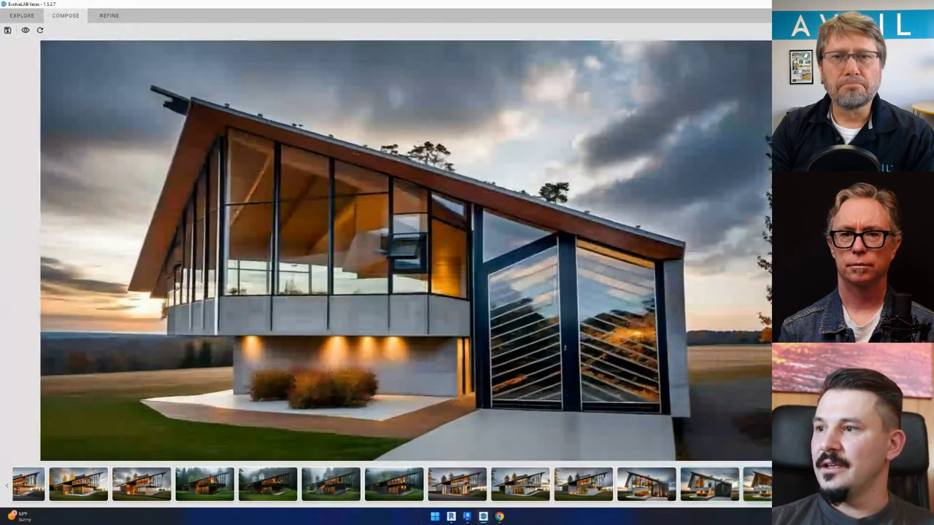
pyautogui.click(25, 30)
pyautogui.click(25, 30)
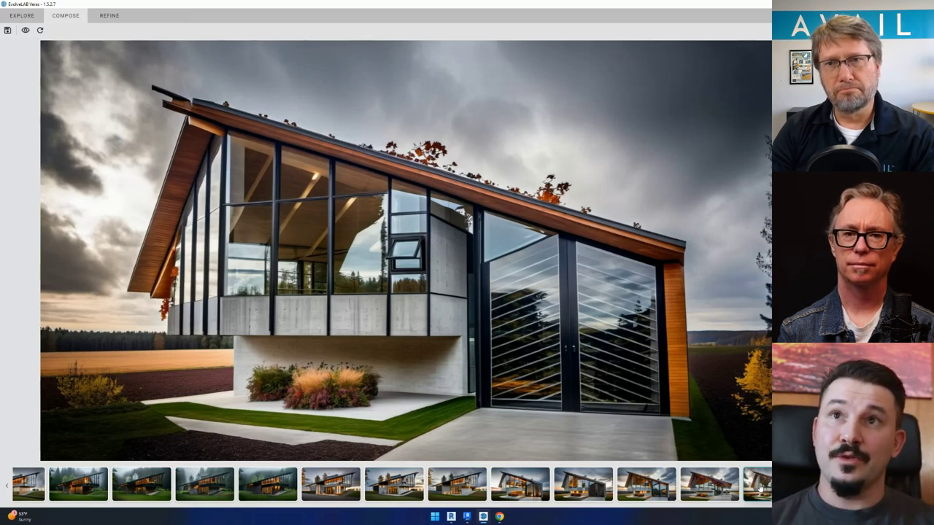
# Step: In Refine, outline a polygonal selection around the concrete band below the upper windows, including its angled side
pyautogui.click(109, 16)
pyautogui.click(40, 30)
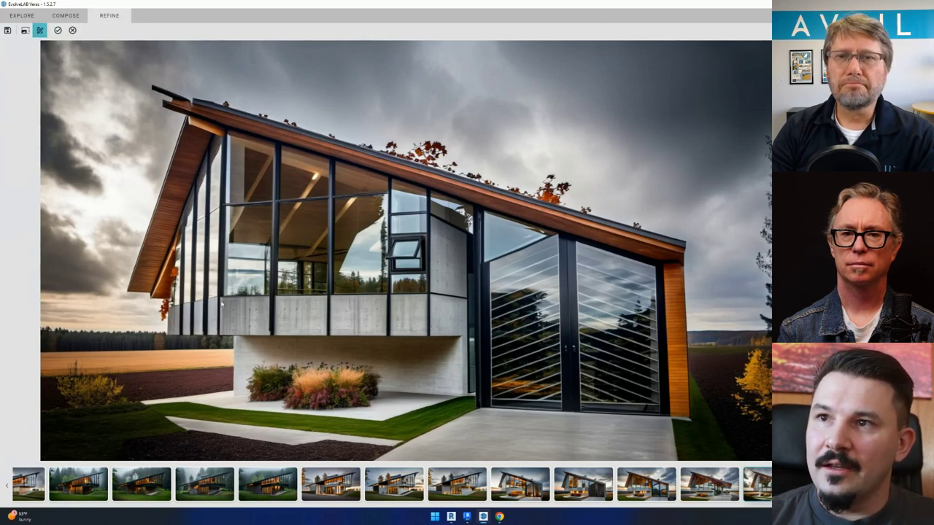
pyautogui.click(222, 298)
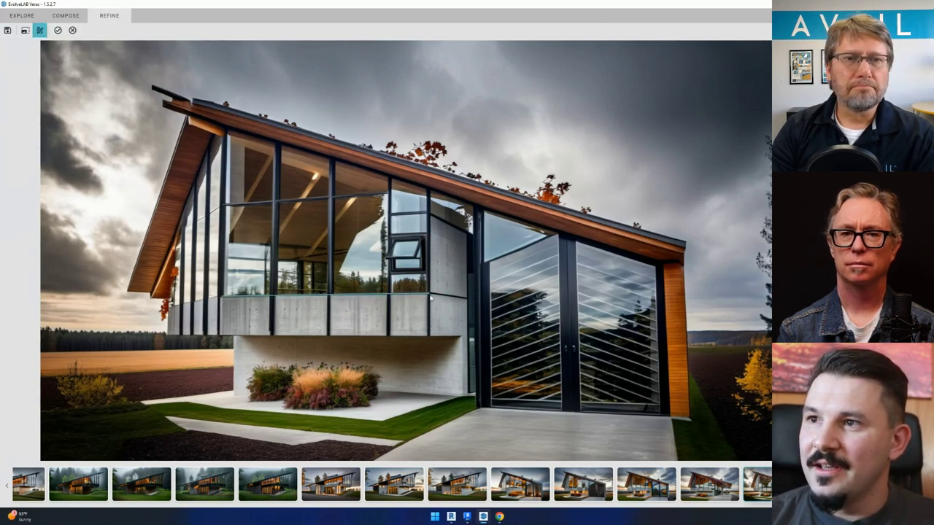
pyautogui.click(468, 297)
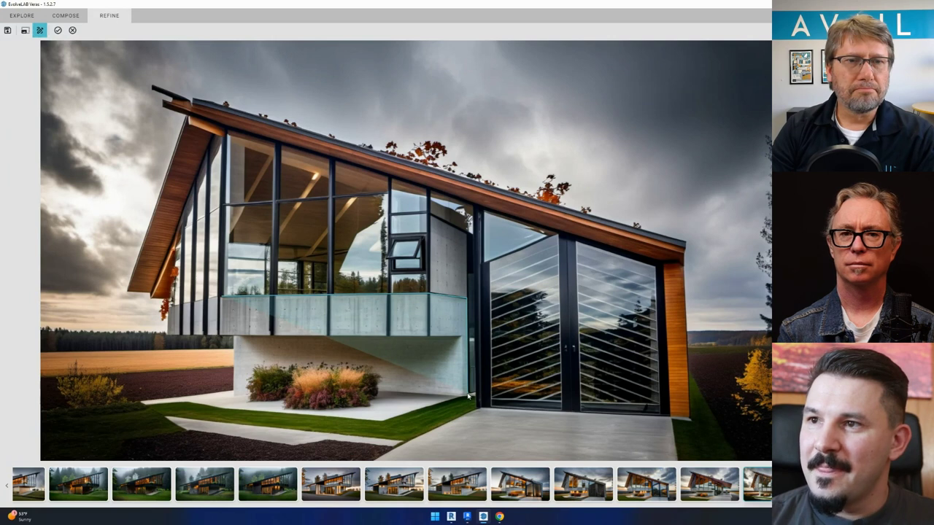
pyautogui.click(462, 336)
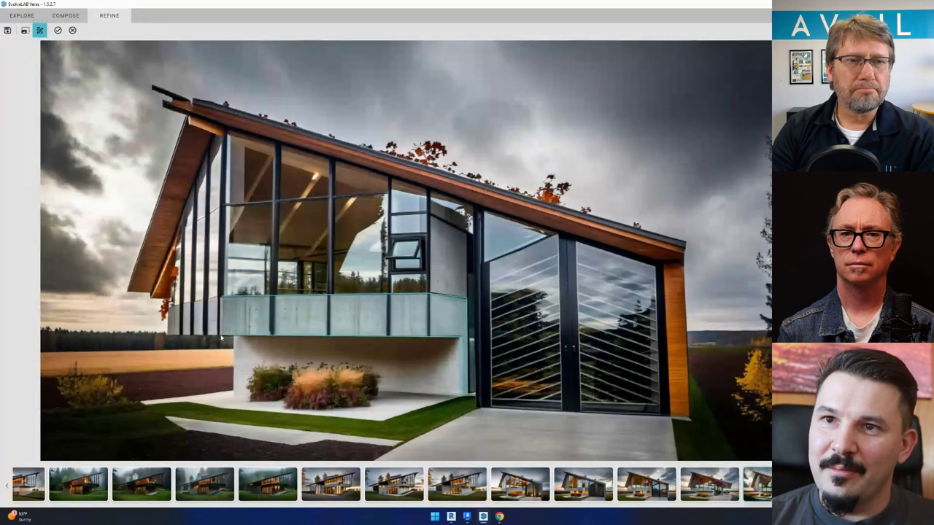
pyautogui.click(170, 335)
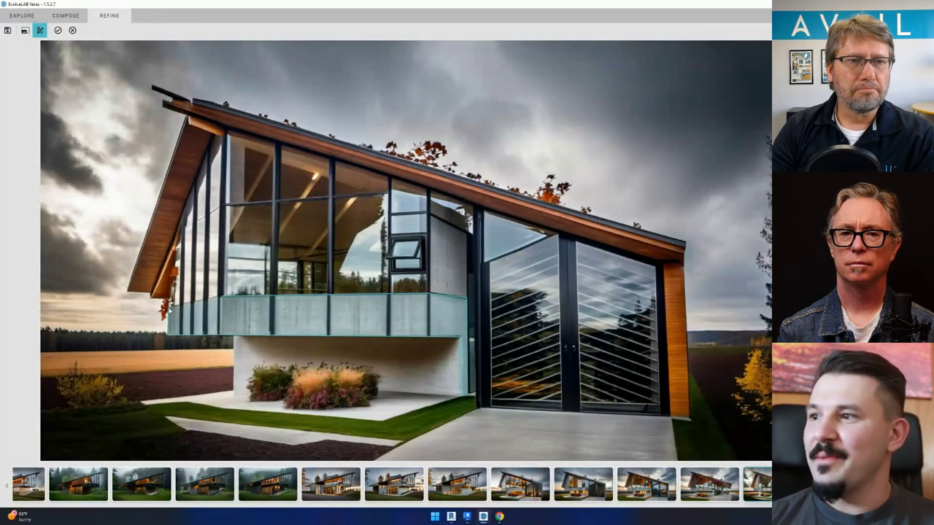
pyautogui.click(168, 298)
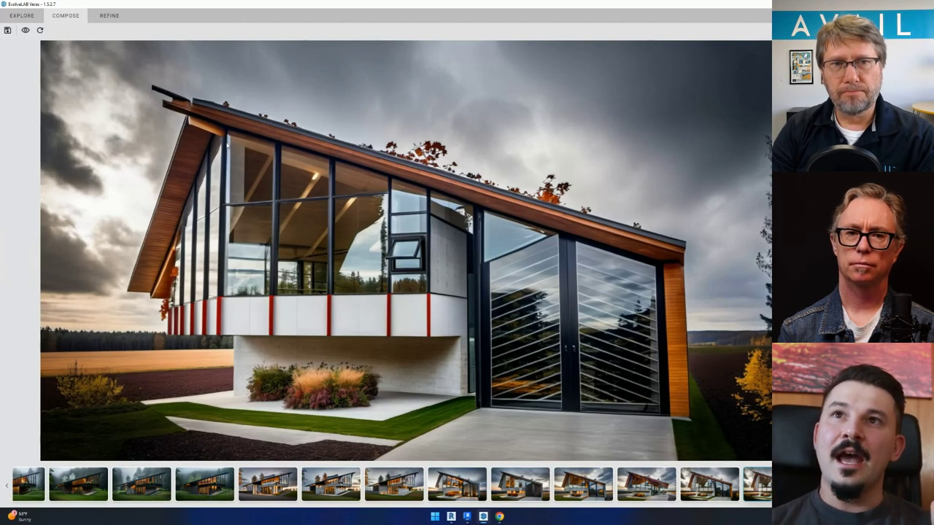
# Step: Return to Refine with the red-and-white panel render and close the Veras settings, keeping the Version 6 (beta) render engine
pyautogui.click(109, 15)
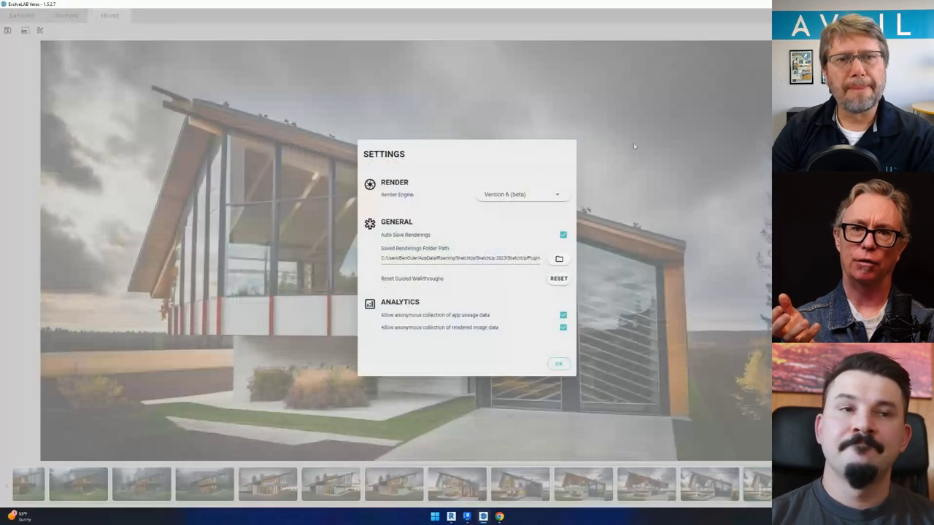
pyautogui.click(559, 359)
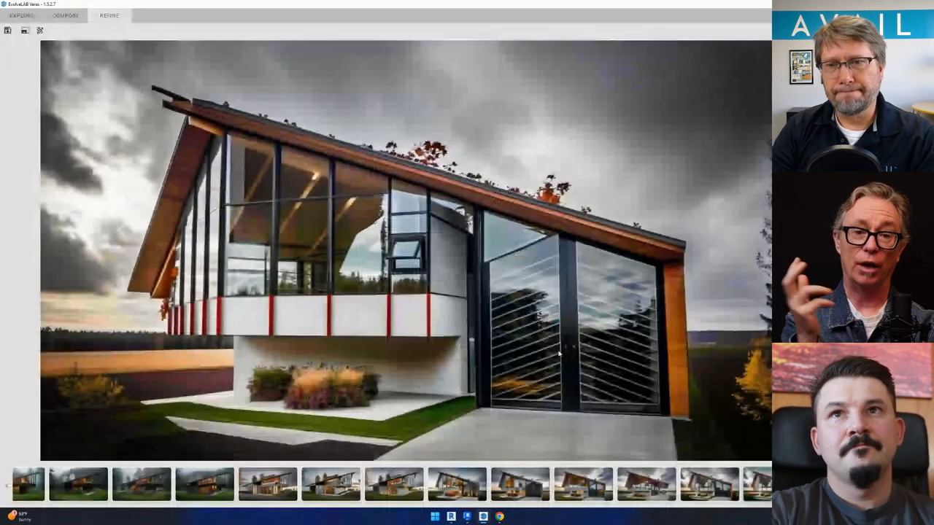
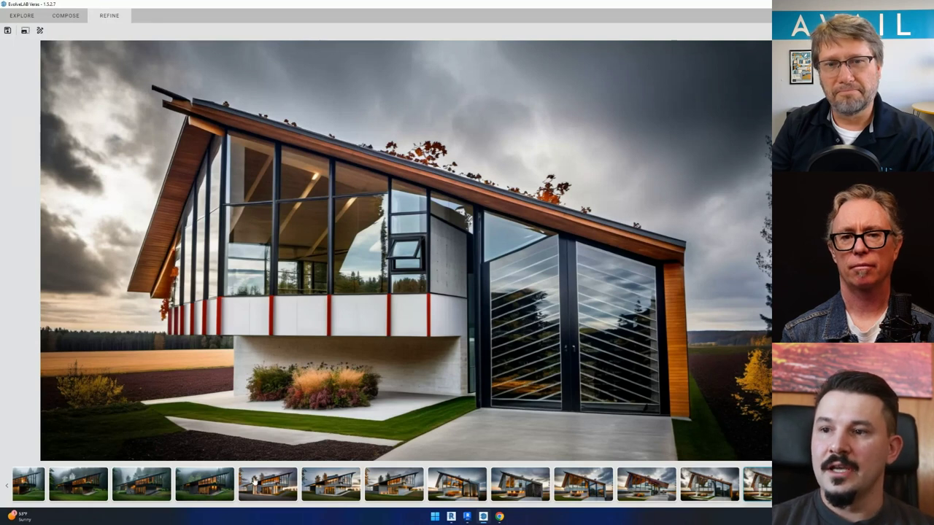
# Step: Browse the earlier monolithic concrete renders of the patio side in the render history
pyautogui.click(319, 495)
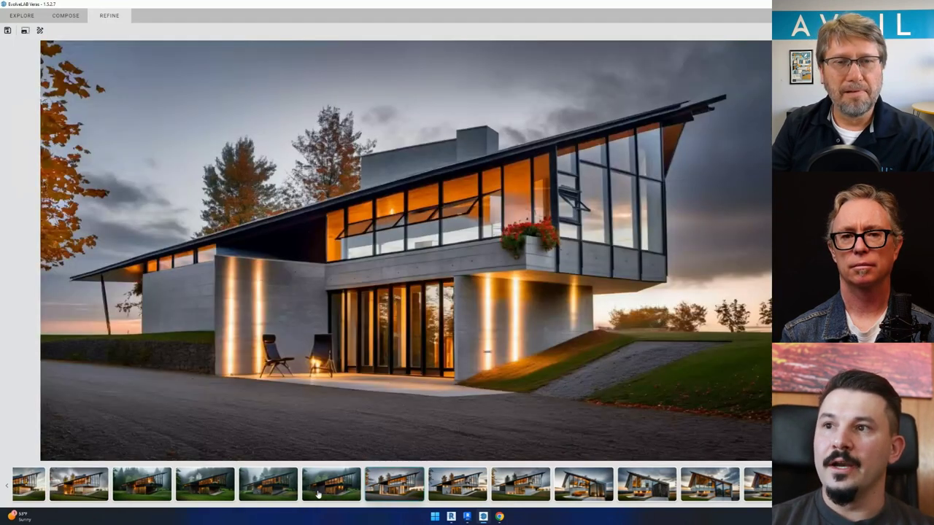
pyautogui.scroll(1, 319, 495)
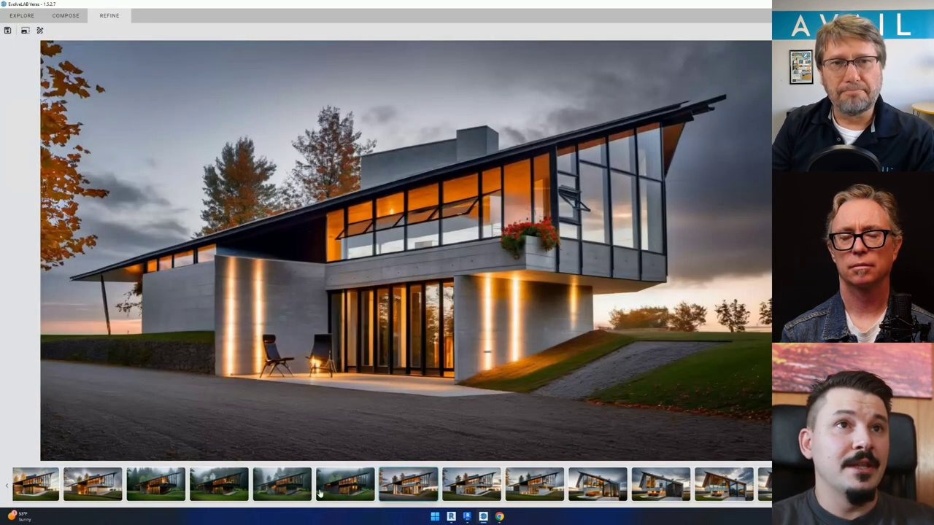
pyautogui.scroll(-2, 318, 495)
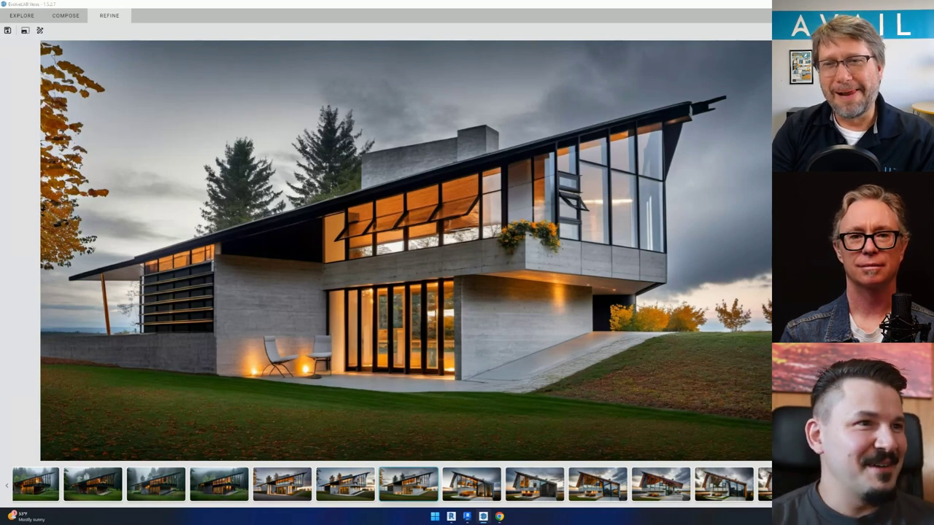
# Step: Look at the 2024-02 screenshots folder in File Explorer and close it again
pyautogui.press('super+e')
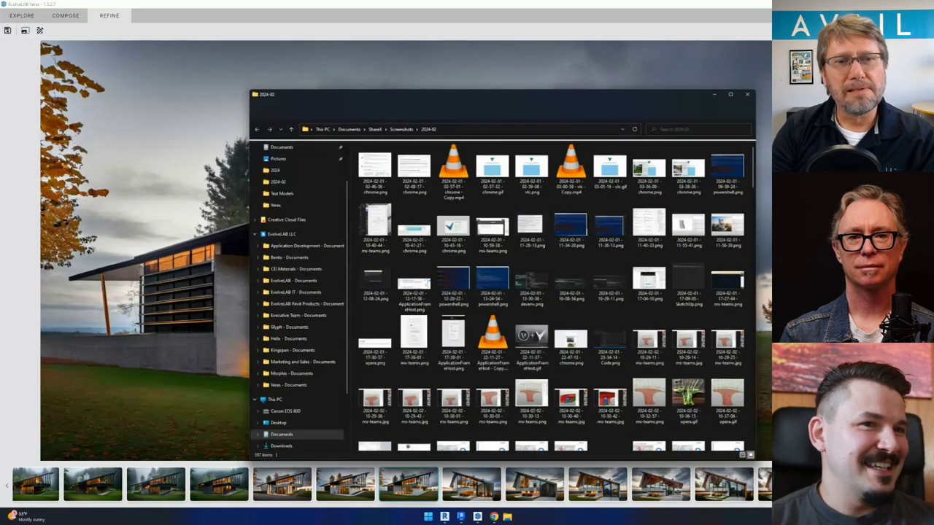
pyautogui.hotkey('alt', 'F4')
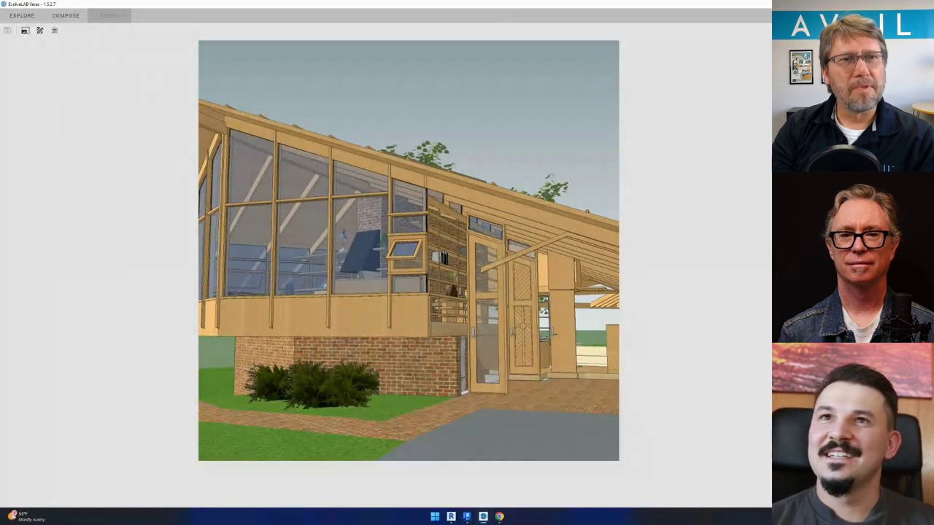
# Step: In Refine, outline the sky above the roof of the timber exterior render and re-render it as a Milky Way night sky
pyautogui.click(64, 16)
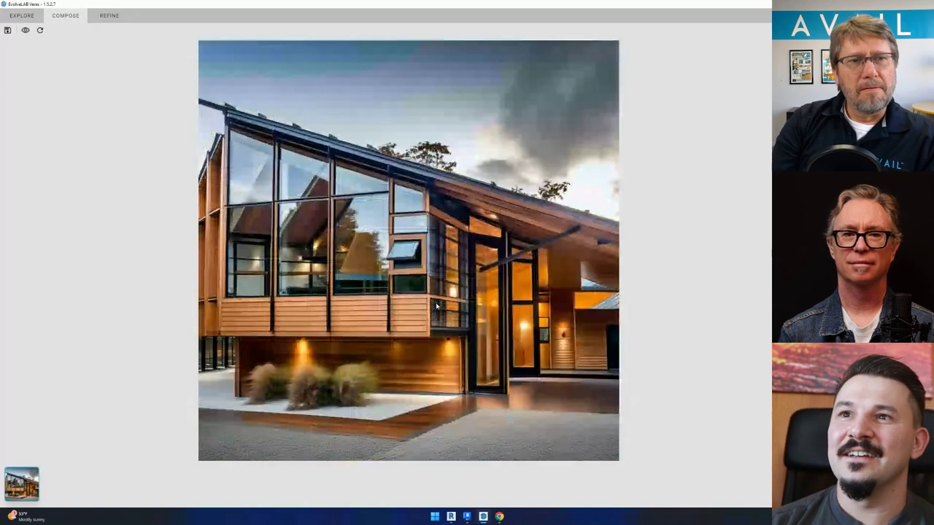
pyautogui.click(110, 15)
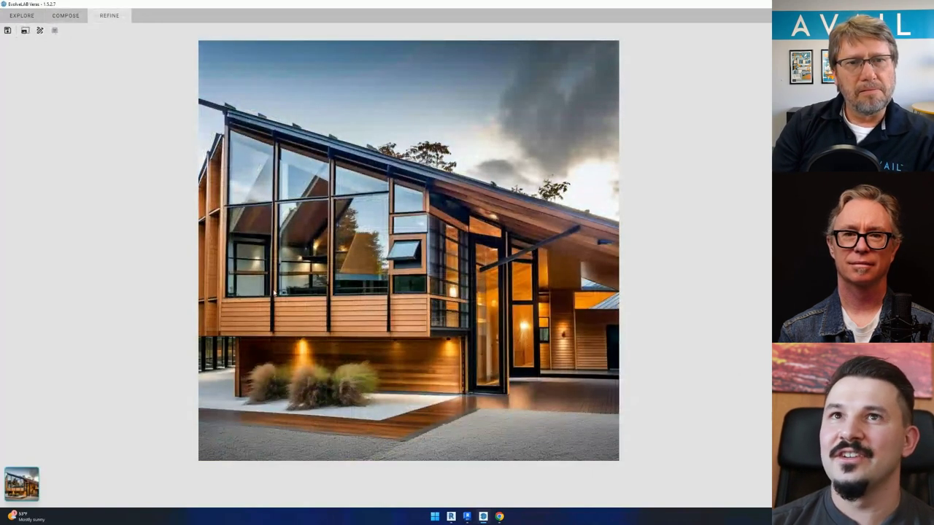
pyautogui.click(40, 30)
pyautogui.moveTo(204, 45)
pyautogui.mouseDown()
pyautogui.moveTo(599, 69)
pyautogui.moveTo(616, 45)
pyautogui.moveTo(597, 148)
pyautogui.moveTo(603, 222)
pyautogui.moveTo(616, 219)
pyautogui.moveTo(619, 235)
pyautogui.moveTo(319, 139)
pyautogui.moveTo(201, 118)
pyautogui.mouseUp()
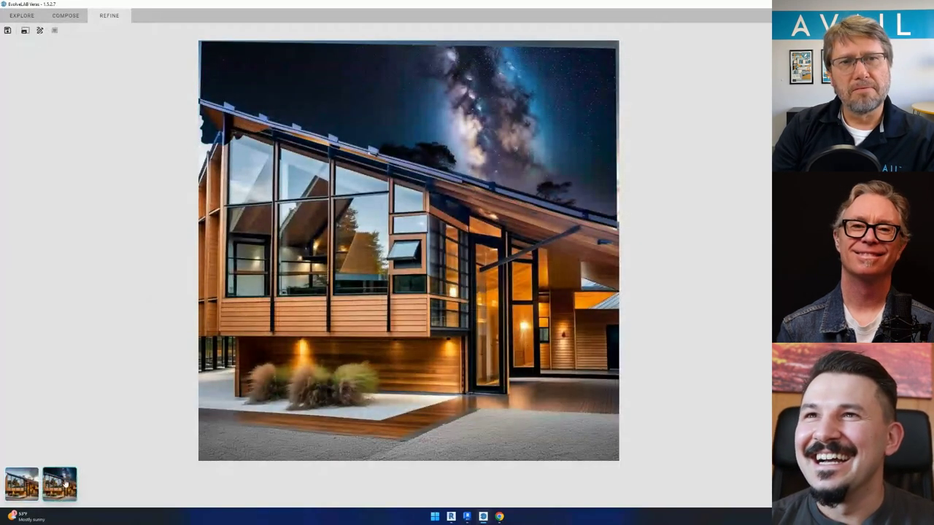
pyautogui.moveTo(64, 482)
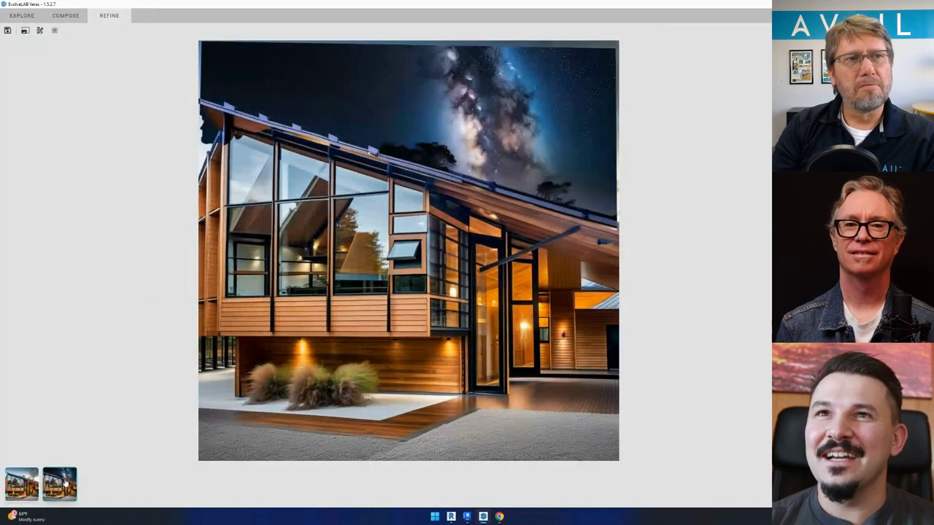
# Step: Soften the transition around the refined night sky with a Selection Blur of 56
pyautogui.click(55, 30)
pyautogui.click(89, 58)
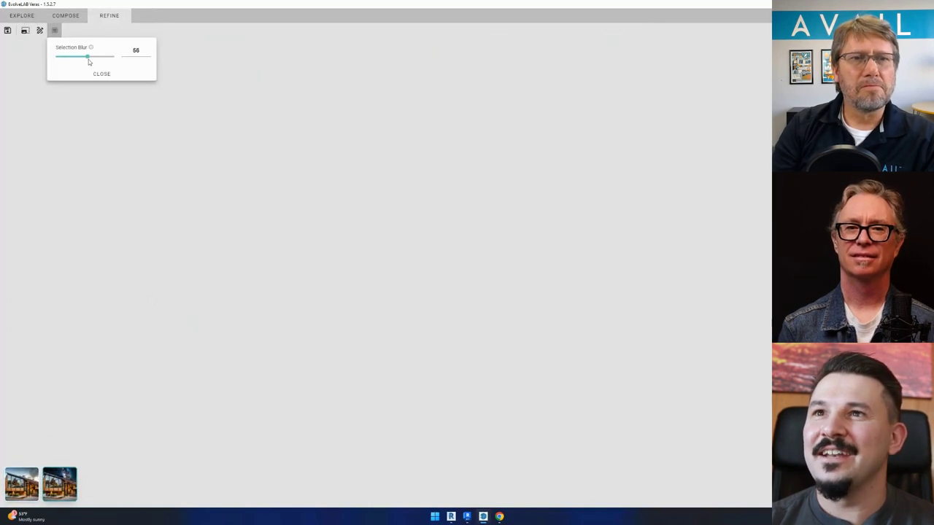
pyautogui.moveTo(88, 58)
pyautogui.mouseDown()
pyautogui.moveTo(104, 61)
pyautogui.moveTo(68, 60)
pyautogui.moveTo(78, 58)
pyautogui.mouseUp()
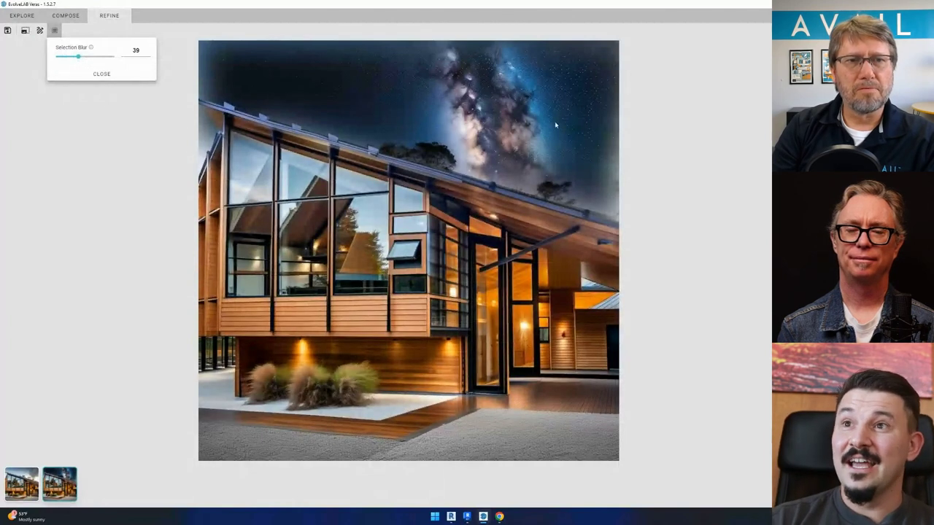
pyautogui.click(87, 58)
pyautogui.click(104, 73)
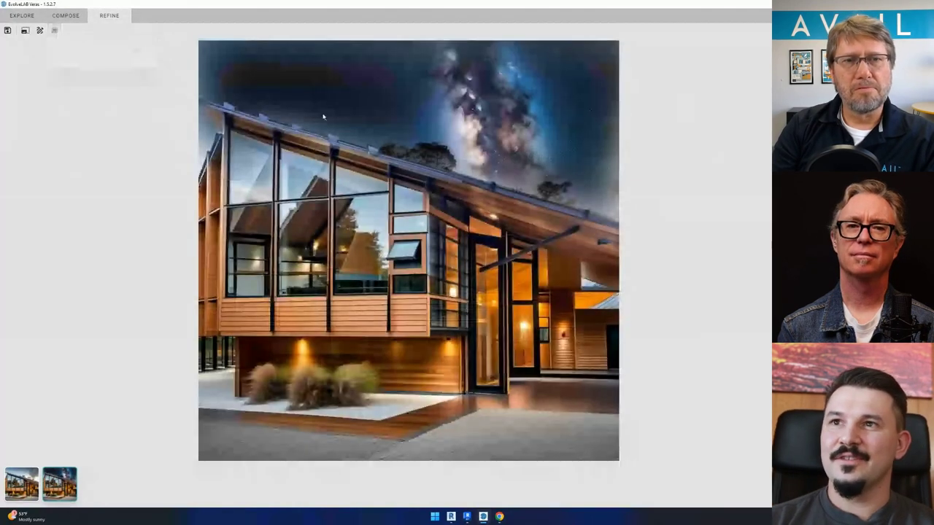
pyautogui.click(60, 494)
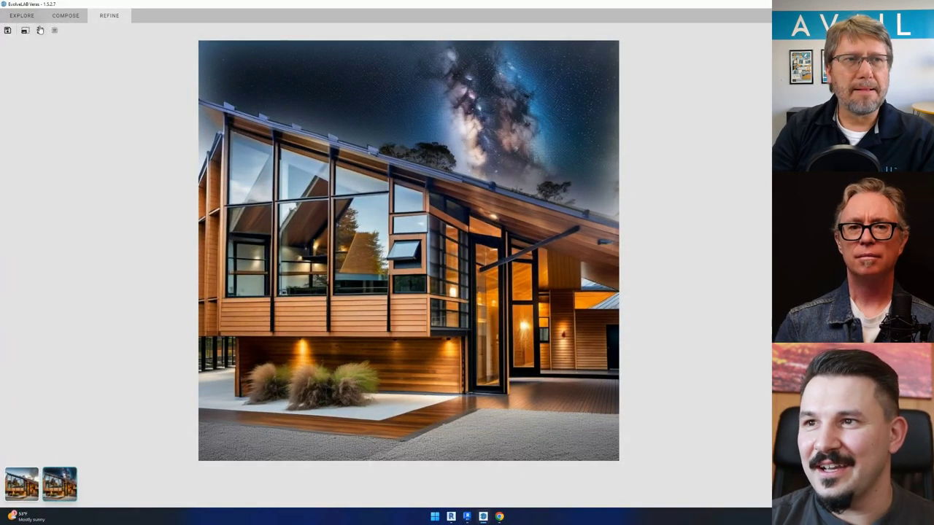
# Step: Outline the wood-clad band below the upper windows and re-render that selection with the prompt "red"
pyautogui.click(40, 30)
pyautogui.moveTo(244, 301)
pyautogui.mouseDown()
pyautogui.moveTo(428, 297)
pyautogui.moveTo(429, 336)
pyautogui.moveTo(238, 349)
pyautogui.mouseUp()
pyautogui.click(72, 29)
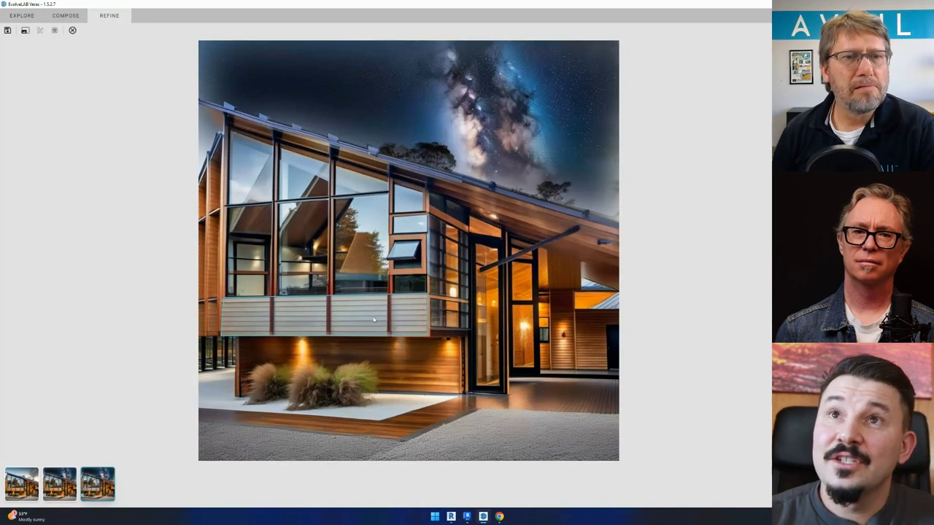
# Step: Compare the refined band with the previous render and set its Selection Blur to 0
pyautogui.click(54, 30)
pyautogui.click(81, 57)
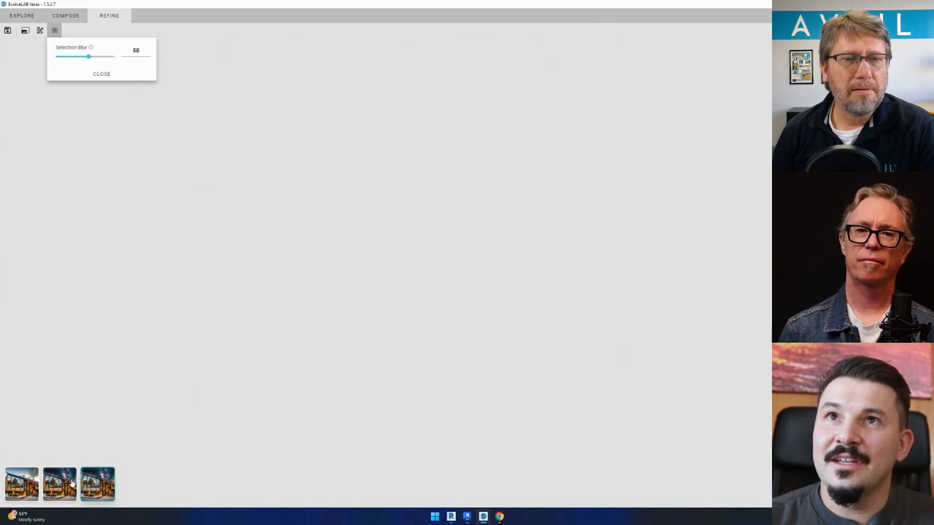
pyautogui.click(155, 236)
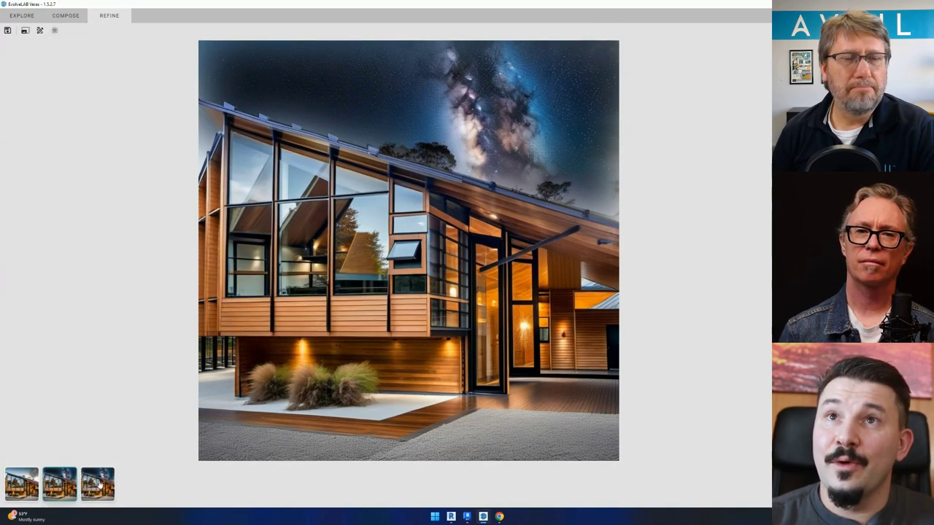
pyautogui.click(54, 30)
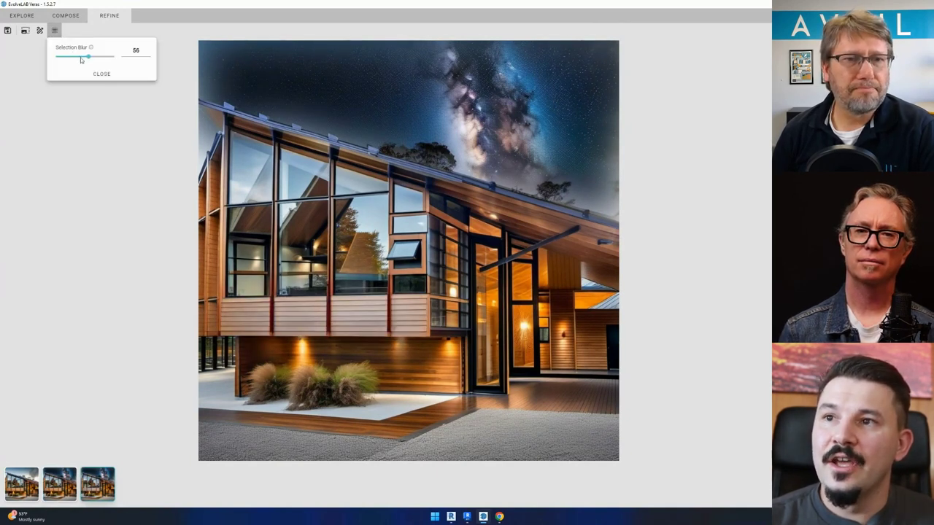
pyautogui.moveTo(79, 57); pyautogui.dragTo(38, 62)
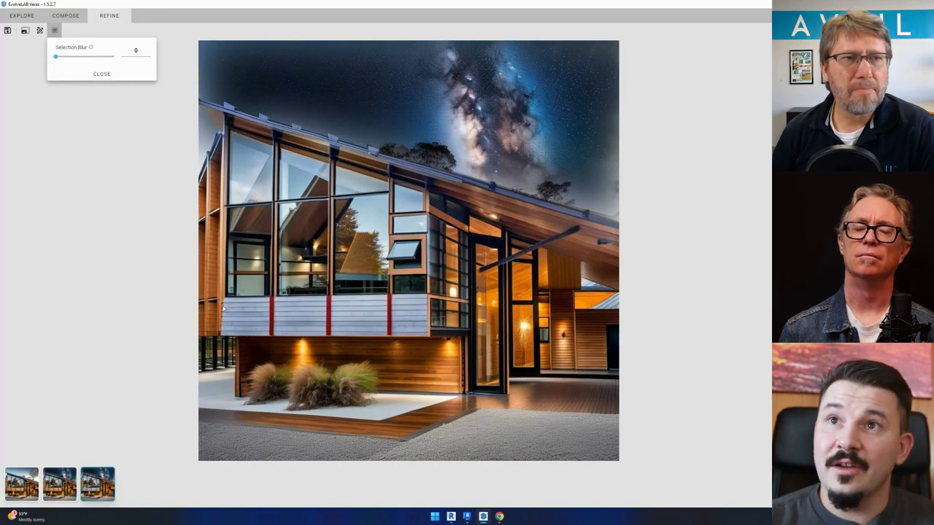
pyautogui.click(69, 73)
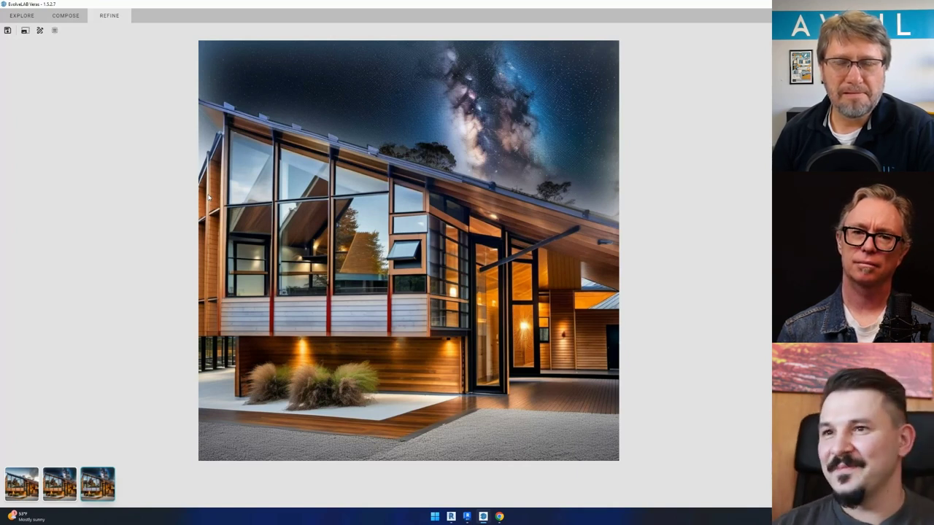
# Step: Restore the Veras window to a smaller size and move it clear of the SketchUp scene tabs
pyautogui.moveTo(374, 4); pyautogui.dragTo(365, 44)
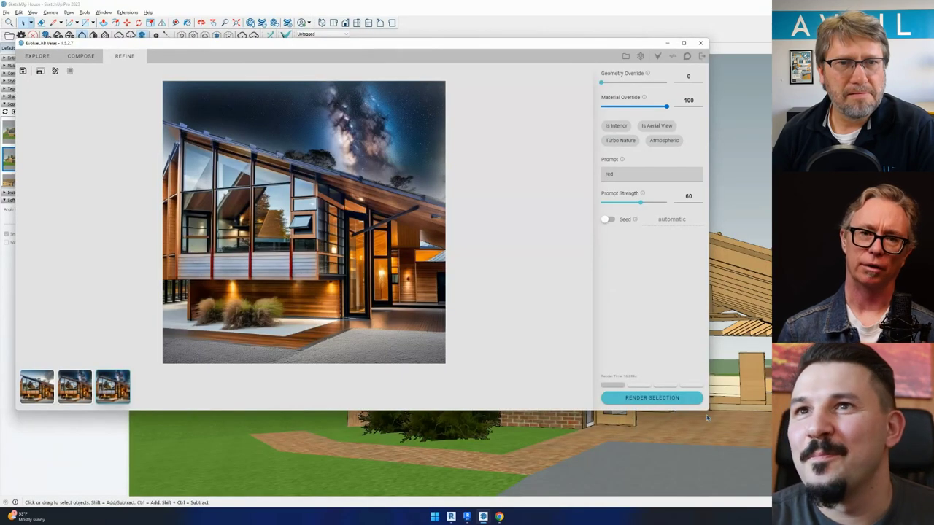
pyautogui.moveTo(707, 418); pyautogui.dragTo(521, 440)
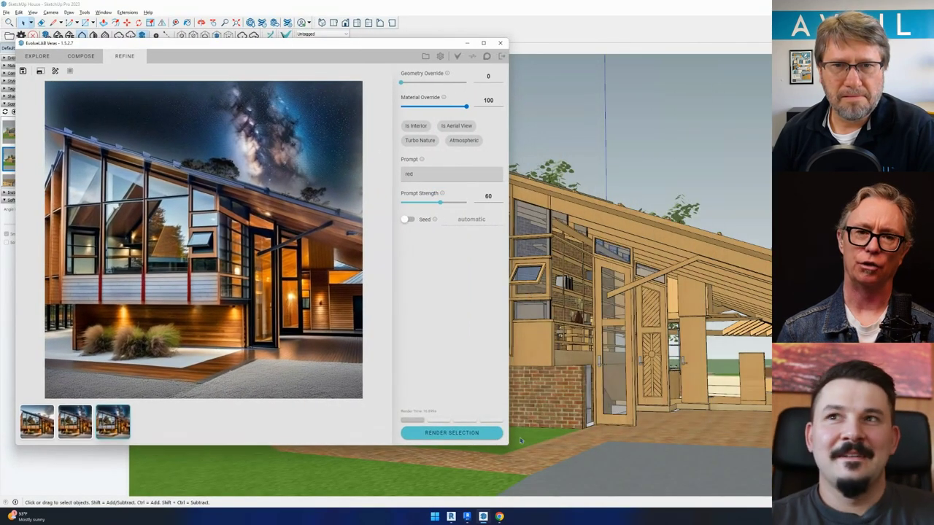
pyautogui.moveTo(308, 82); pyautogui.dragTo(482, 94)
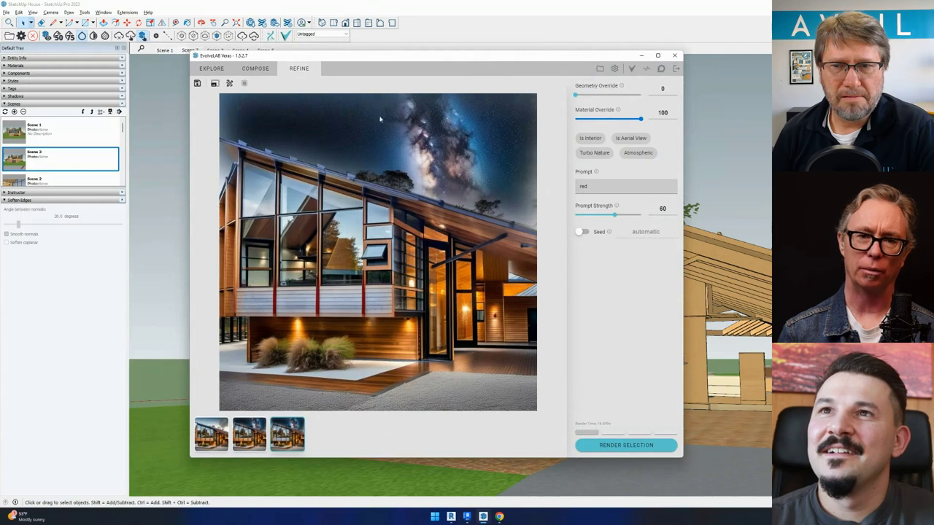
pyautogui.moveTo(230, 58)
pyautogui.mouseDown()
pyautogui.moveTo(225, 64)
pyautogui.moveTo(242, 79)
pyautogui.moveTo(467, 79)
pyautogui.moveTo(303, 90)
pyautogui.mouseUp()
# Step: Switch the model to the Scene 4 interior view and render it in Explore with the White Kitchen Creative preset
pyautogui.click(219, 51)
pyautogui.click(240, 50)
pyautogui.click(235, 98)
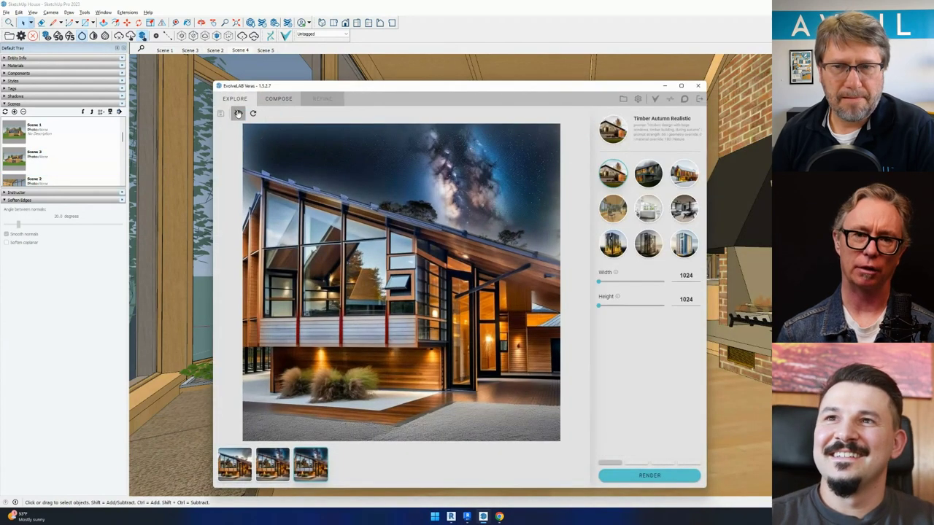
pyautogui.click(237, 114)
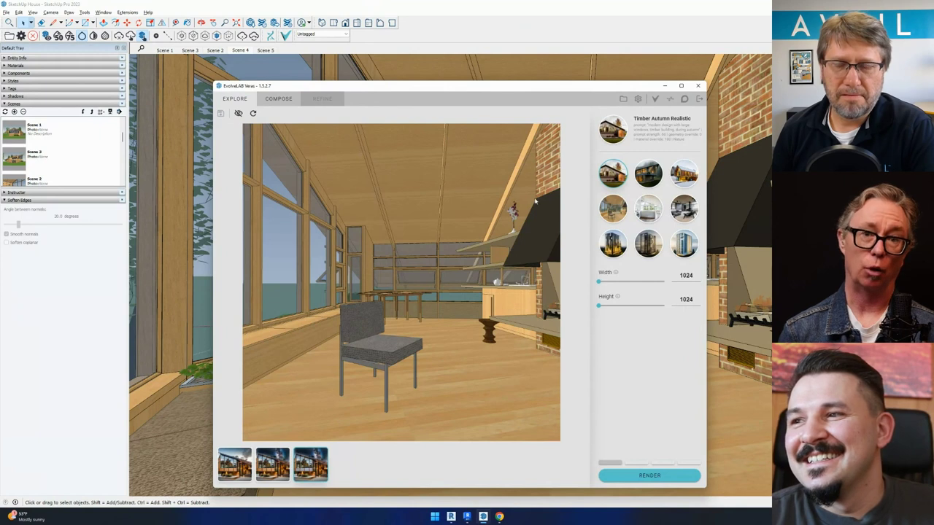
pyautogui.click(648, 208)
pyautogui.click(650, 476)
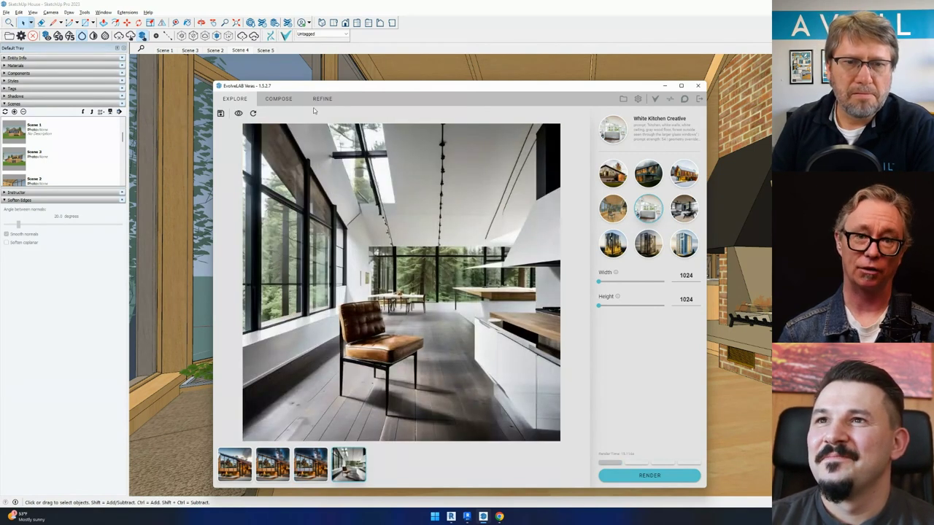
# Step: Maximize the Veras window and compare the white kitchen render with the original model view in Compose
pyautogui.click(280, 98)
pyautogui.click(323, 99)
pyautogui.doubleClick(360, 88)
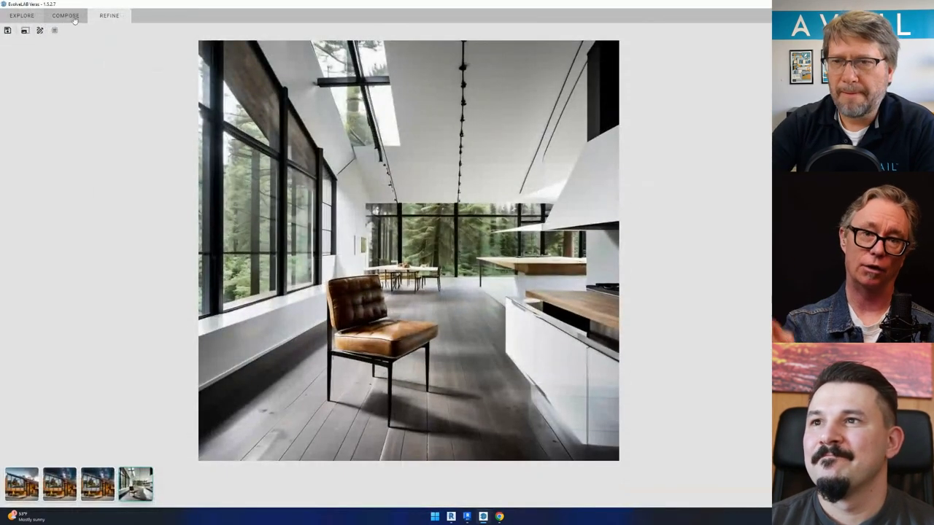
pyautogui.click(65, 16)
pyautogui.click(25, 31)
pyautogui.click(26, 31)
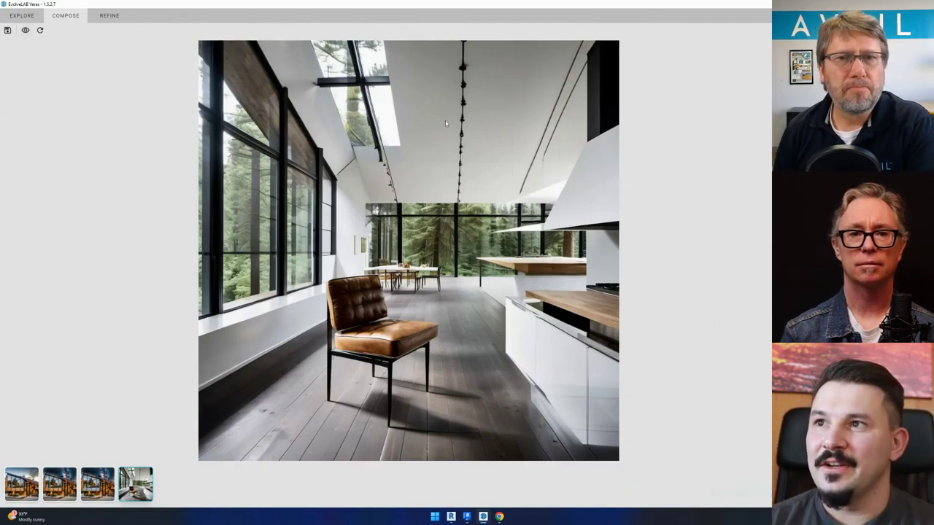
pyautogui.click(26, 31)
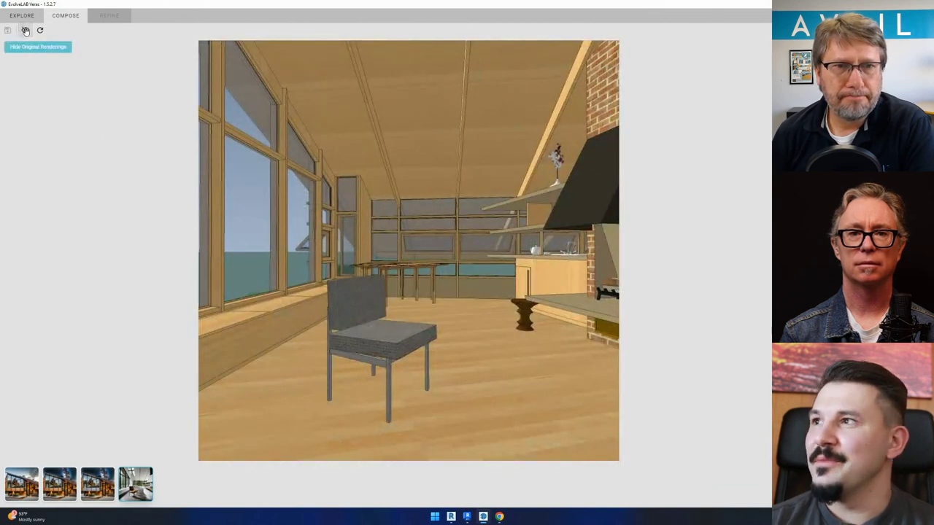
pyautogui.click(26, 31)
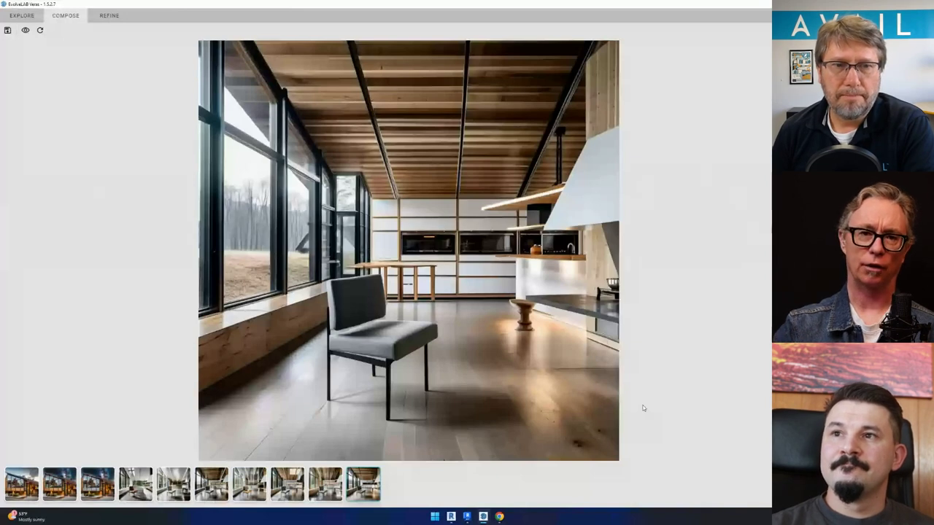
# Step: Browse the interior kitchen render variations in Compose, comparing their ceilings, chairs and window views
pyautogui.press('Left')
pyautogui.press('Left')
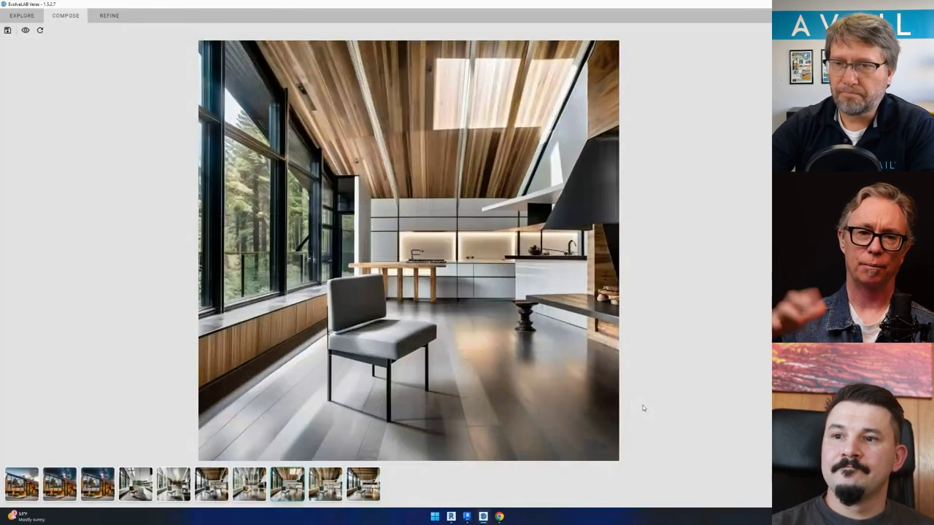
pyautogui.press('Left')
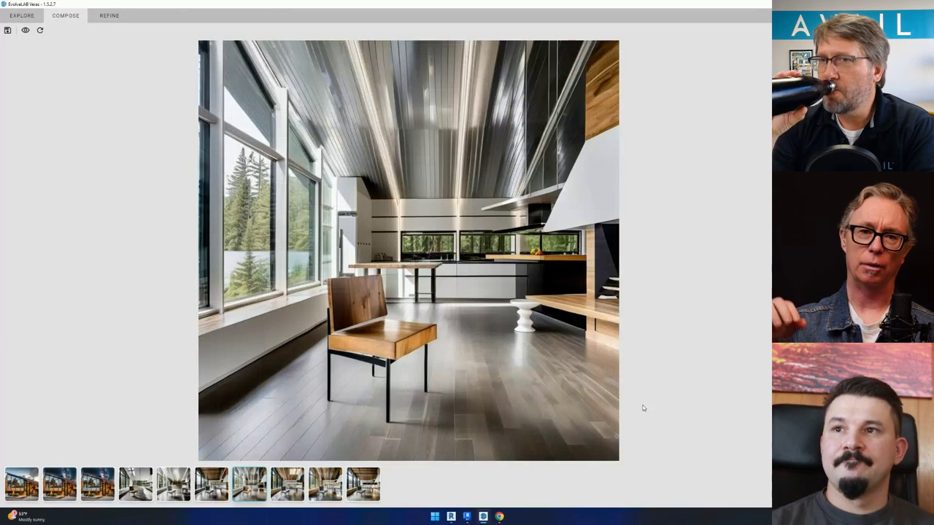
pyautogui.press('Left')
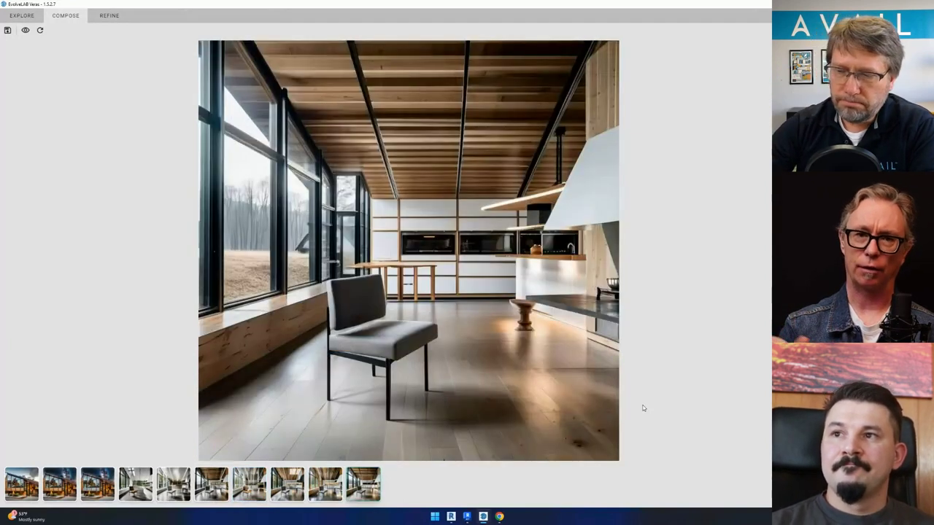
pyautogui.press('Left')
pyautogui.press('Left')
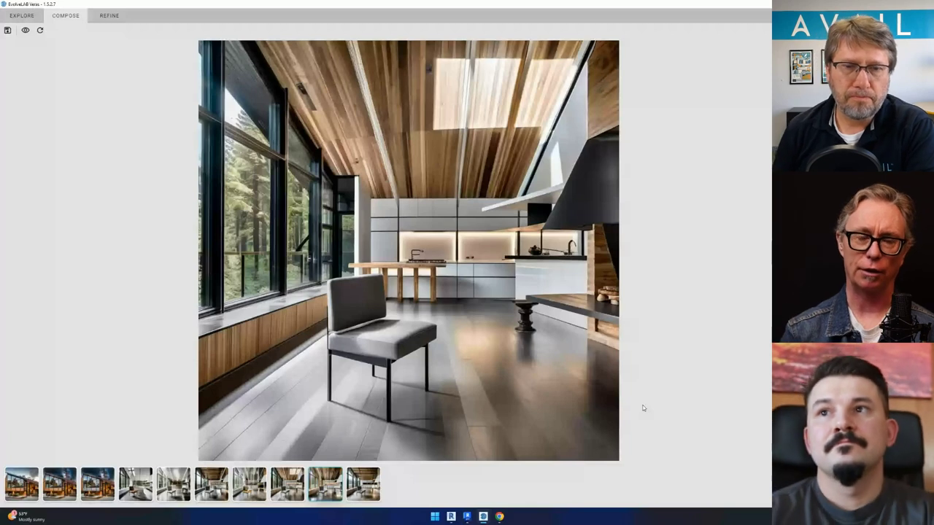
pyautogui.press('Right')
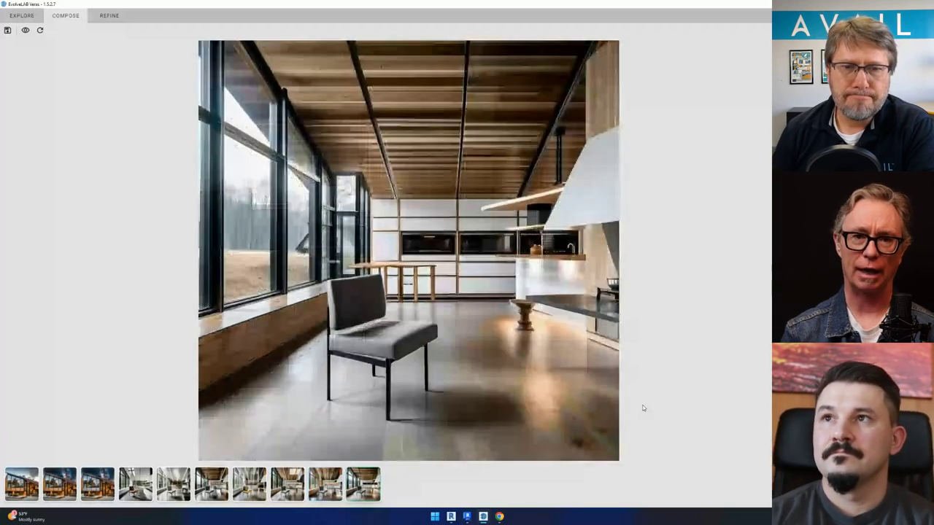
pyautogui.press('Left')
pyautogui.press('Right')
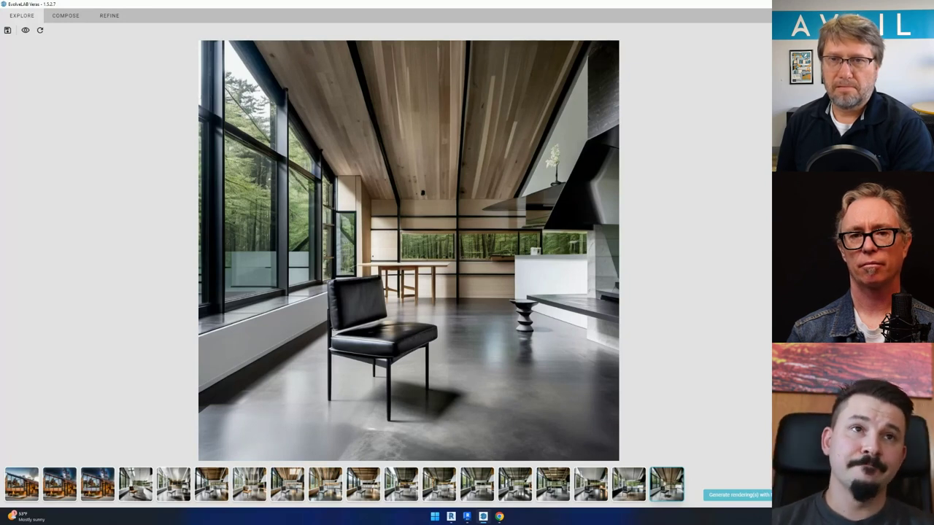
# Step: Compare the black leather chair interior renders in Explore, returning to the latest one
pyautogui.click(629, 483)
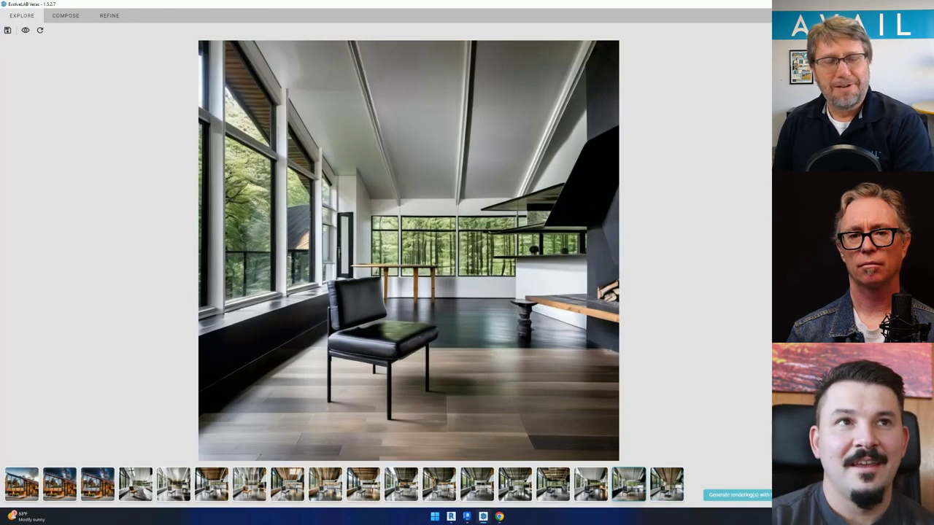
pyautogui.click(553, 484)
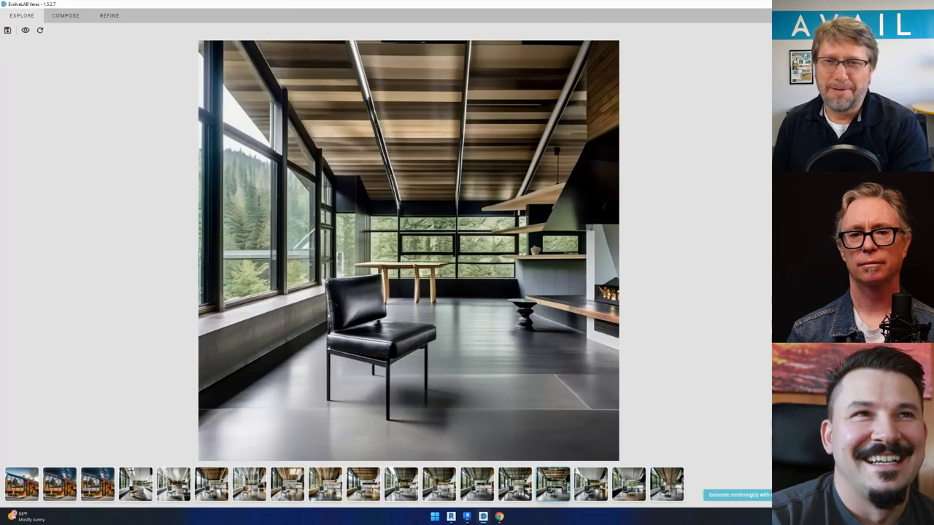
pyautogui.click(667, 484)
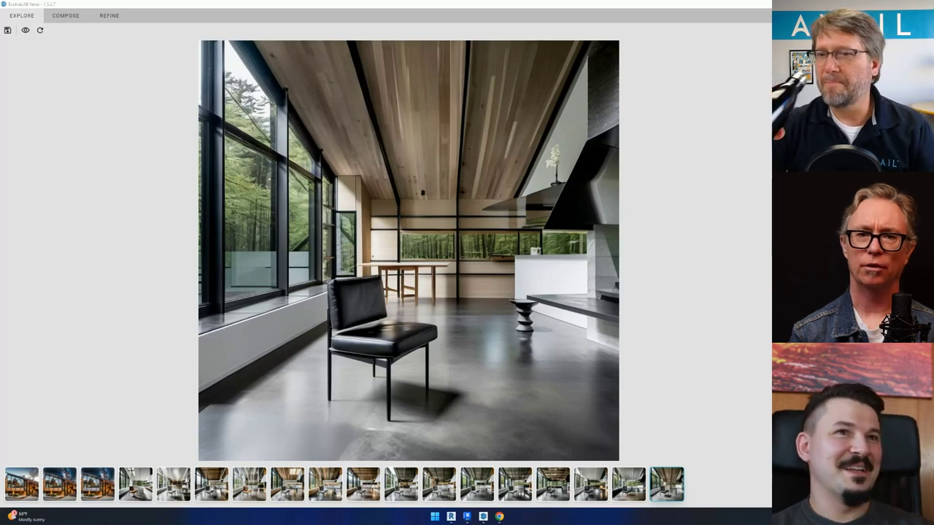
# Step: Switch to Chrome and maximize the EvolveLAB.Veras.WebAppIntegration repository page on GitHub
pyautogui.hotkey('alt', 'Tab')
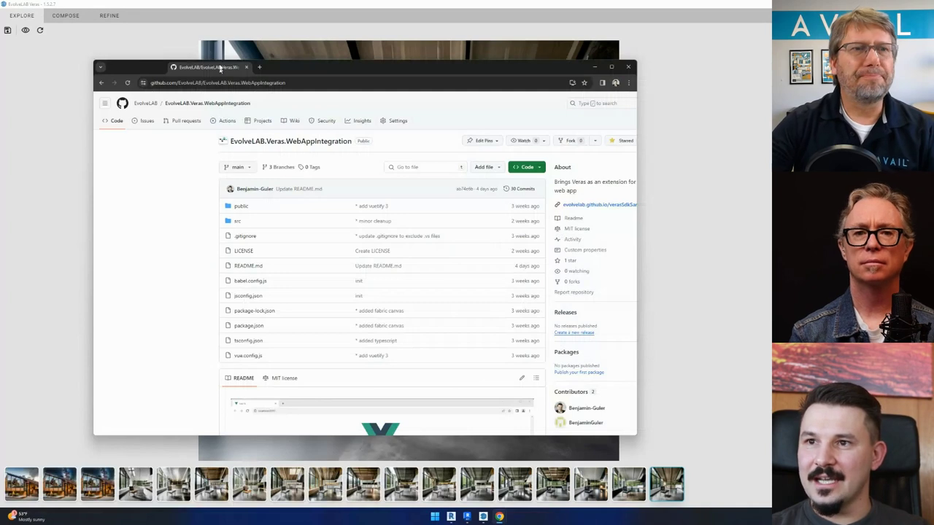
pyautogui.doubleClick(219, 68)
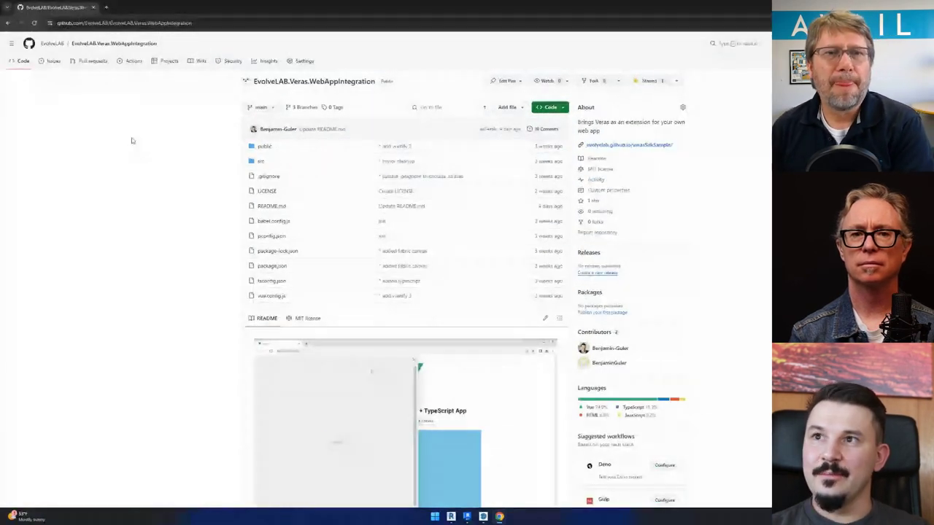
# Step: Open the Veras integration sample app from the repository and sketch an angular, faceted building outline on its blue canvas
pyautogui.scroll(-3, 219, 197)
pyautogui.click(276, 222)
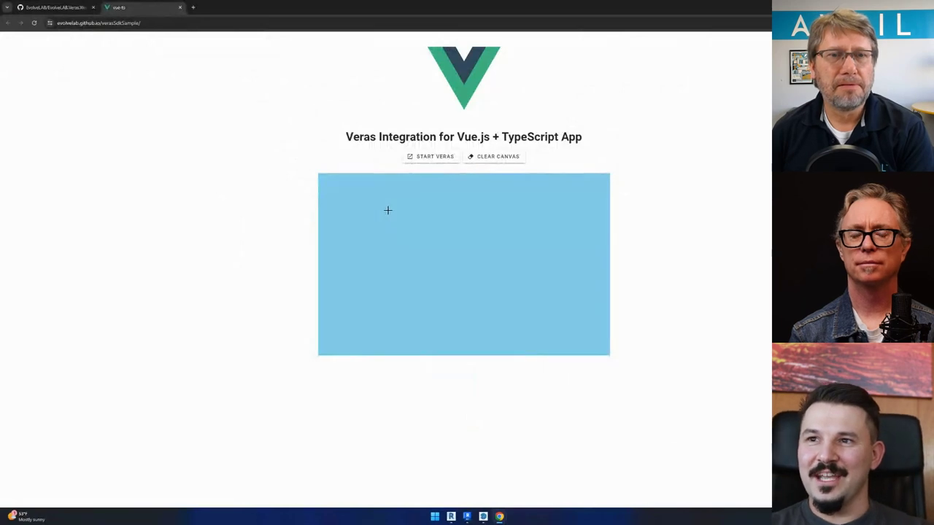
pyautogui.moveTo(428, 196)
pyautogui.mouseDown()
pyautogui.moveTo(335, 273)
pyautogui.moveTo(377, 297)
pyautogui.moveTo(392, 235)
pyautogui.moveTo(385, 218)
pyautogui.moveTo(460, 207)
pyautogui.moveTo(488, 282)
pyautogui.mouseUp()
pyautogui.moveTo(392, 296); pyautogui.dragTo(540, 276)
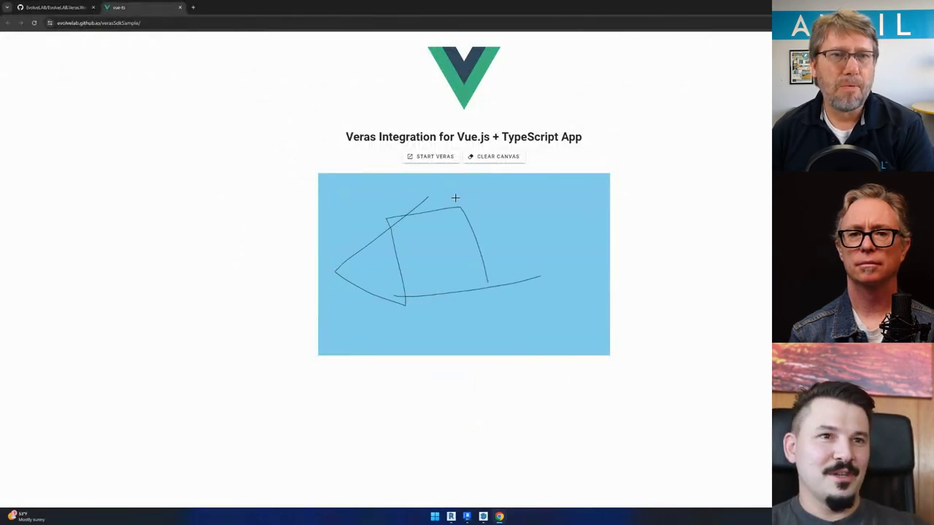
pyautogui.moveTo(453, 196)
pyautogui.mouseDown()
pyautogui.moveTo(554, 242)
pyautogui.moveTo(536, 280)
pyautogui.mouseUp()
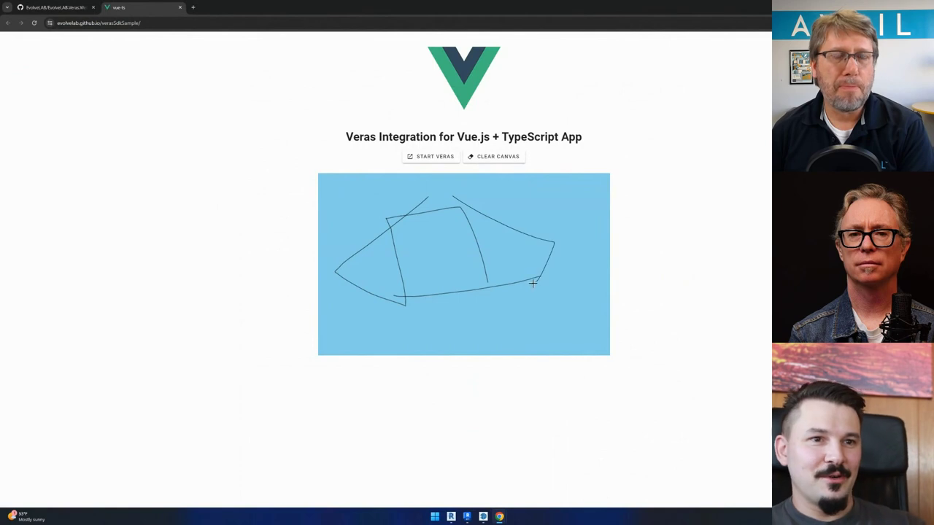
# Step: Start Veras from the sample app and render the canvas sketch with the Timber Autumn Realistic style
pyautogui.click(429, 156)
pyautogui.moveTo(171, 48)
pyautogui.mouseDown()
pyautogui.moveTo(171, 77)
pyautogui.moveTo(379, 133)
pyautogui.moveTo(343, 106)
pyautogui.moveTo(225, 97)
pyautogui.moveTo(222, 83)
pyautogui.mouseUp()
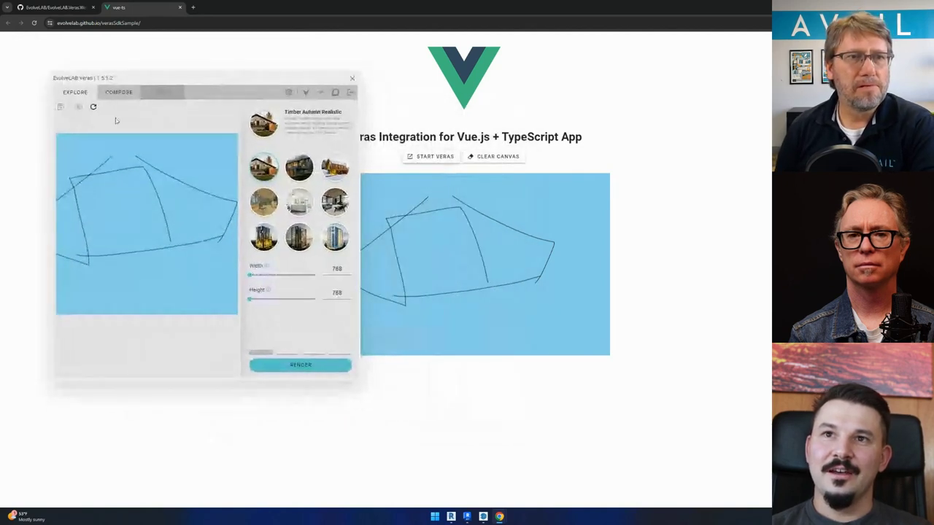
pyautogui.click(119, 92)
pyautogui.click(74, 92)
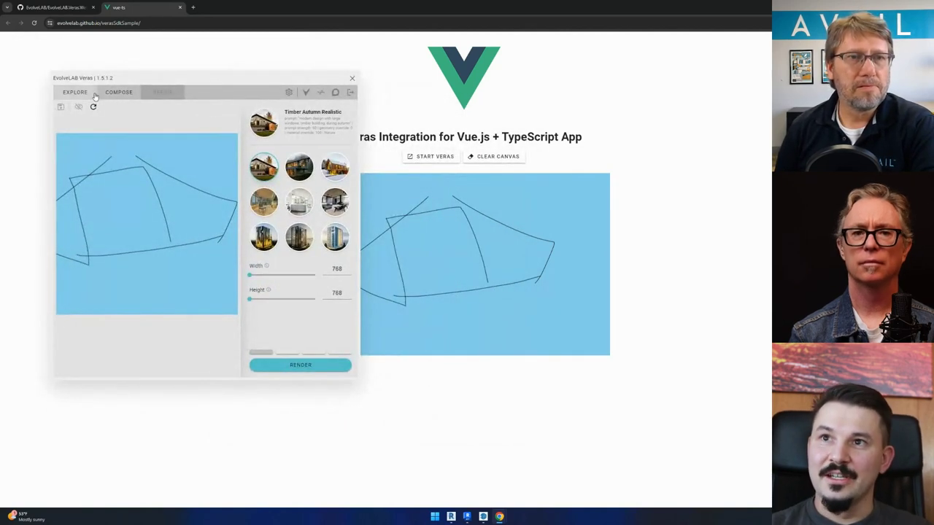
pyautogui.moveTo(168, 78); pyautogui.dragTo(154, 87)
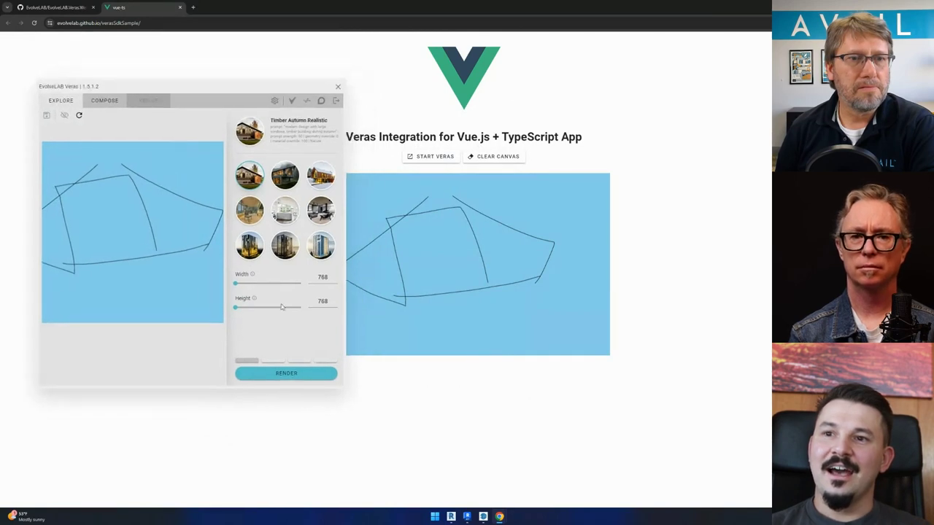
pyautogui.click(281, 375)
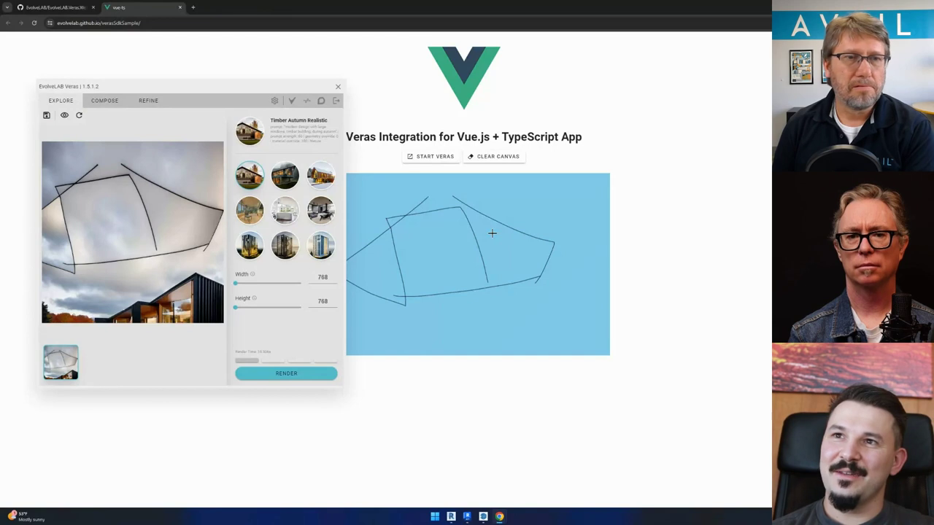
# Step: Set the Veras render engine to Version 6 (beta) in the settings
pyautogui.click(275, 101)
pyautogui.click(258, 199)
pyautogui.click(238, 234)
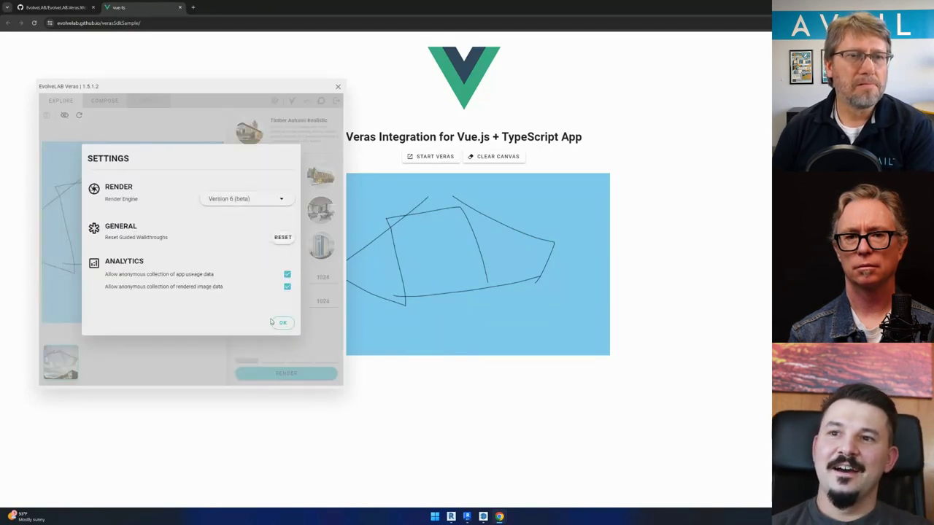
pyautogui.click(282, 323)
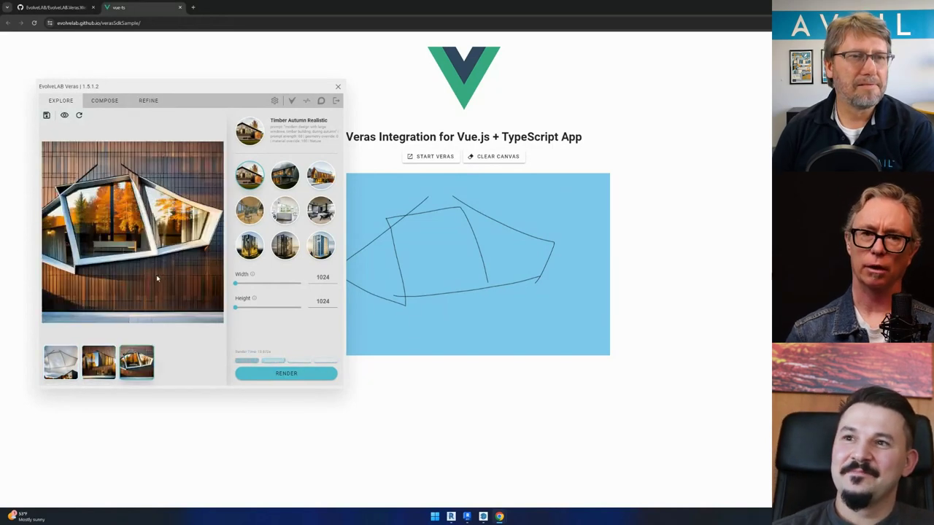
# Step: Review the earlier timber renders of the faceted sketch and compare them with the original image
pyautogui.moveTo(229, 85); pyautogui.dragTo(240, 106)
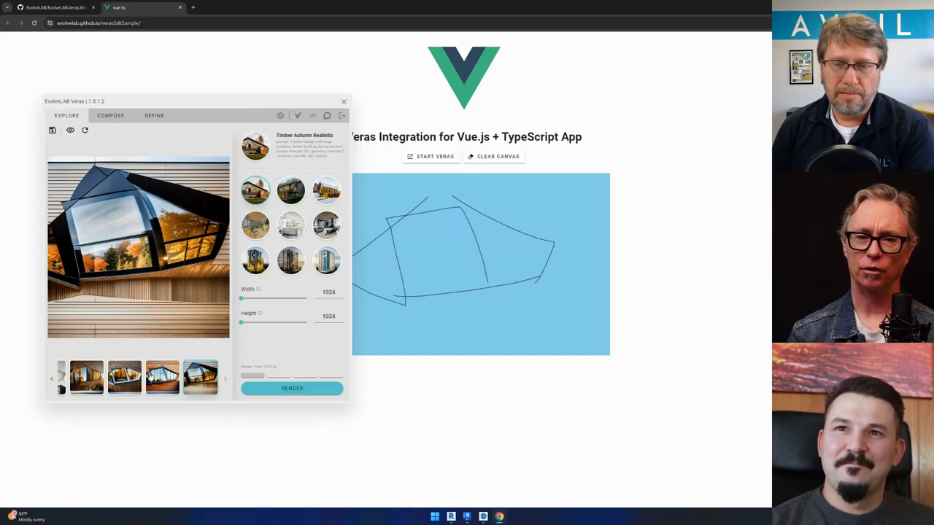
pyautogui.click(133, 378)
pyautogui.click(105, 381)
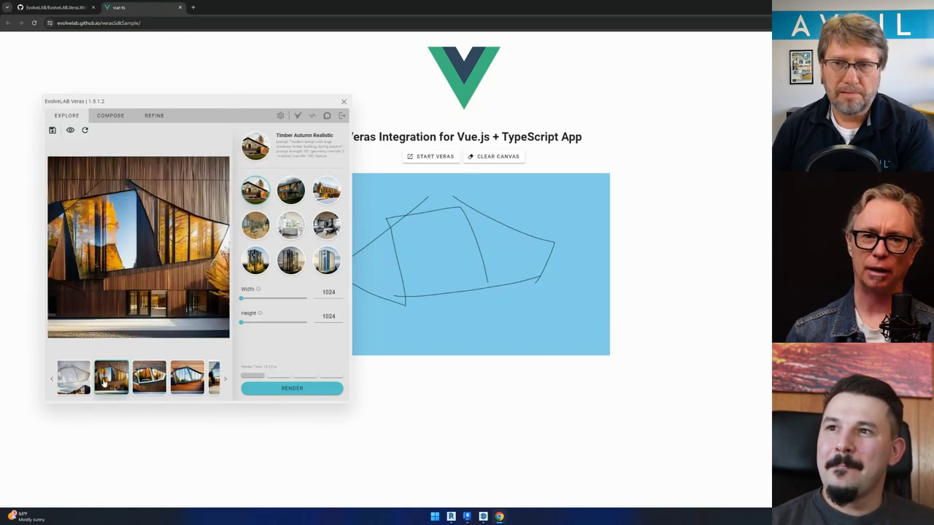
pyautogui.click(70, 130)
# Step: Replace the canvas drawing with a rectangle and a small circle beside it, and render the refreshed sketch in Veras
pyautogui.click(498, 156)
pyautogui.moveTo(416, 212)
pyautogui.mouseDown()
pyautogui.moveTo(411, 278)
pyautogui.moveTo(436, 289)
pyautogui.moveTo(497, 278)
pyautogui.moveTo(495, 214)
pyautogui.moveTo(516, 237)
pyautogui.moveTo(516, 295)
pyautogui.mouseUp()
pyautogui.moveTo(549, 213)
pyautogui.mouseDown()
pyautogui.moveTo(548, 240)
pyautogui.moveTo(551, 216)
pyautogui.mouseUp()
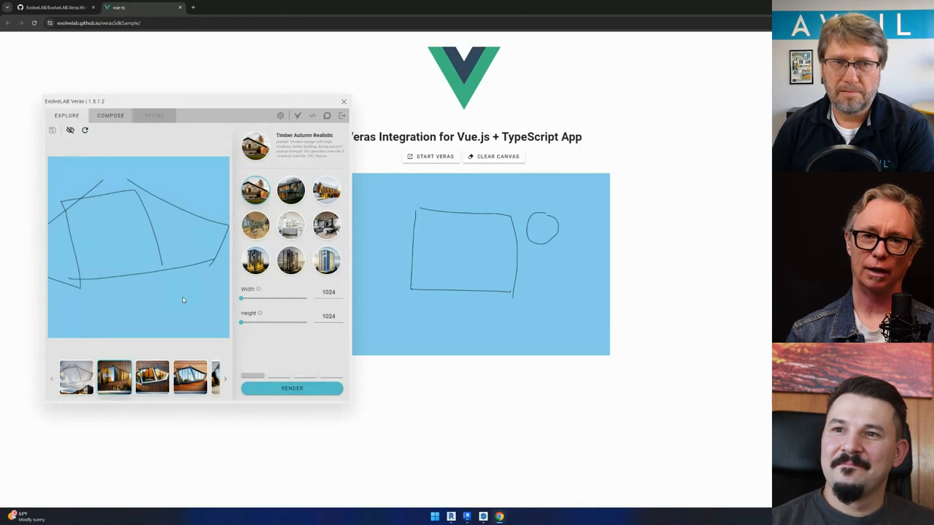
pyautogui.click(84, 129)
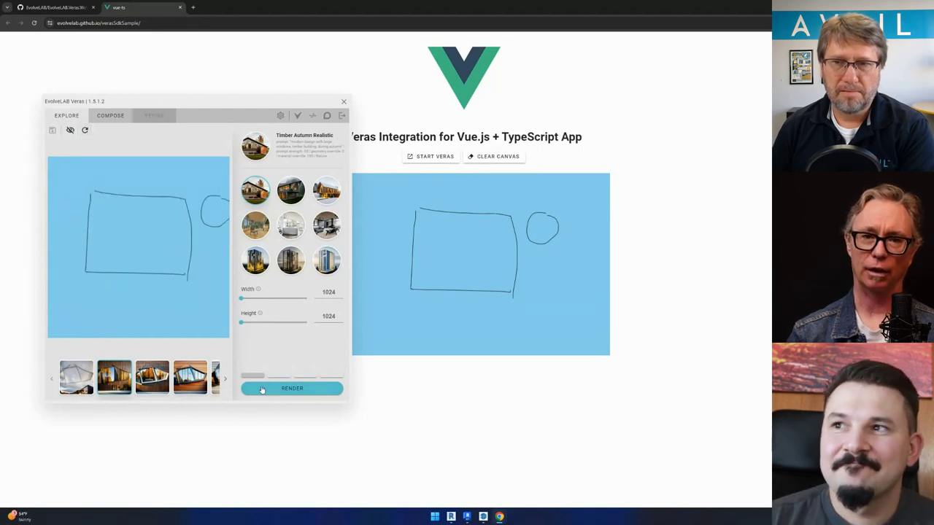
pyautogui.click(264, 389)
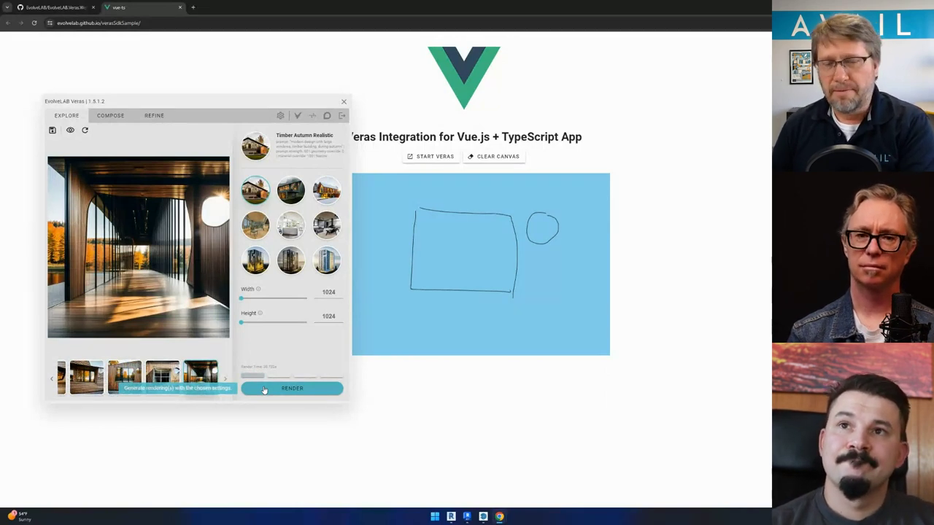
pyautogui.moveTo(102, 101); pyautogui.dragTo(64, 114)
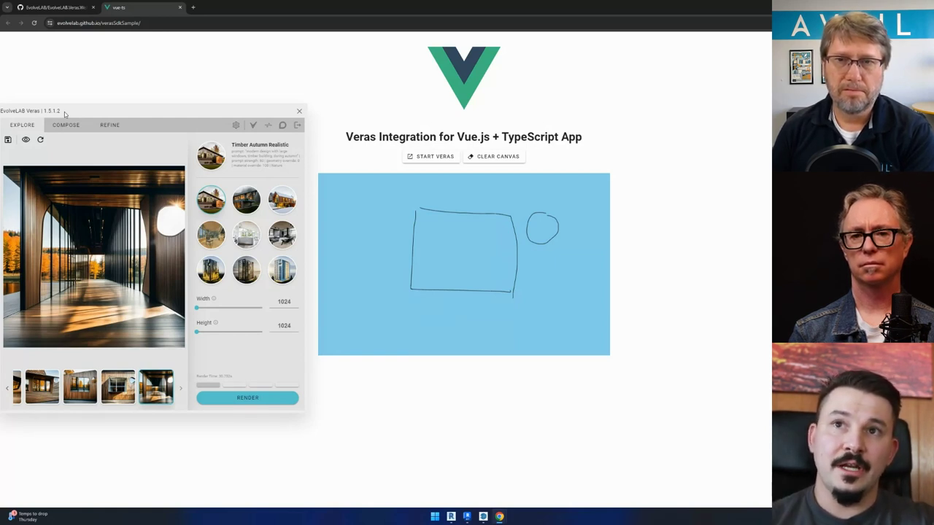
pyautogui.moveTo(115, 112)
pyautogui.mouseDown()
pyautogui.moveTo(141, 103)
pyautogui.moveTo(125, 103)
pyautogui.mouseUp()
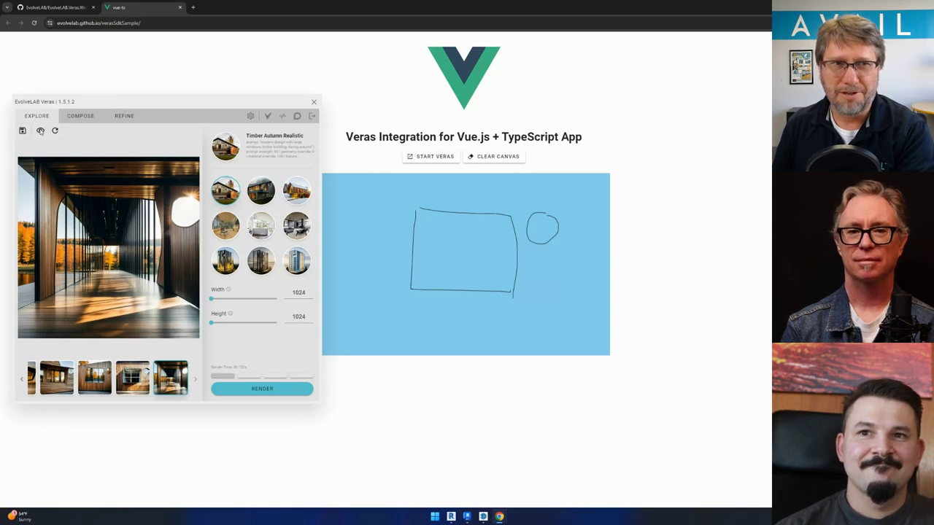
pyautogui.moveTo(41, 130); pyautogui.dragTo(41, 132)
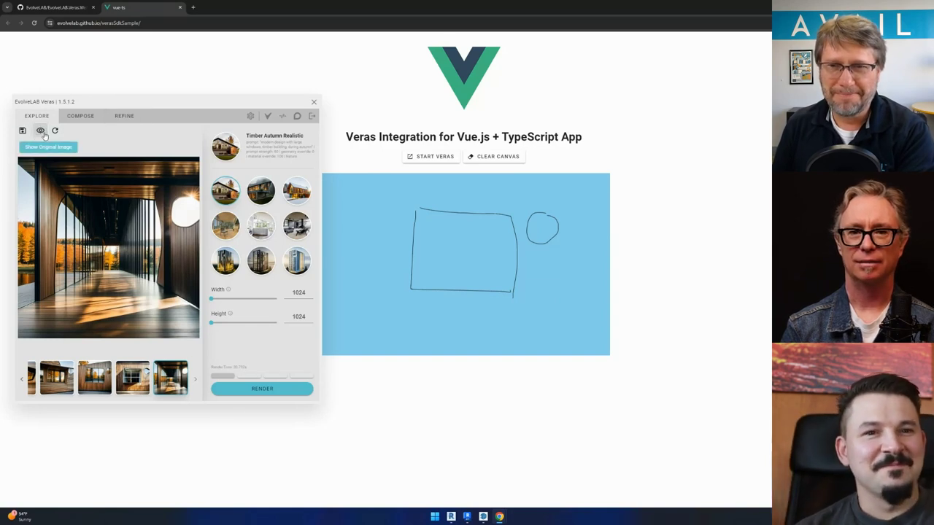